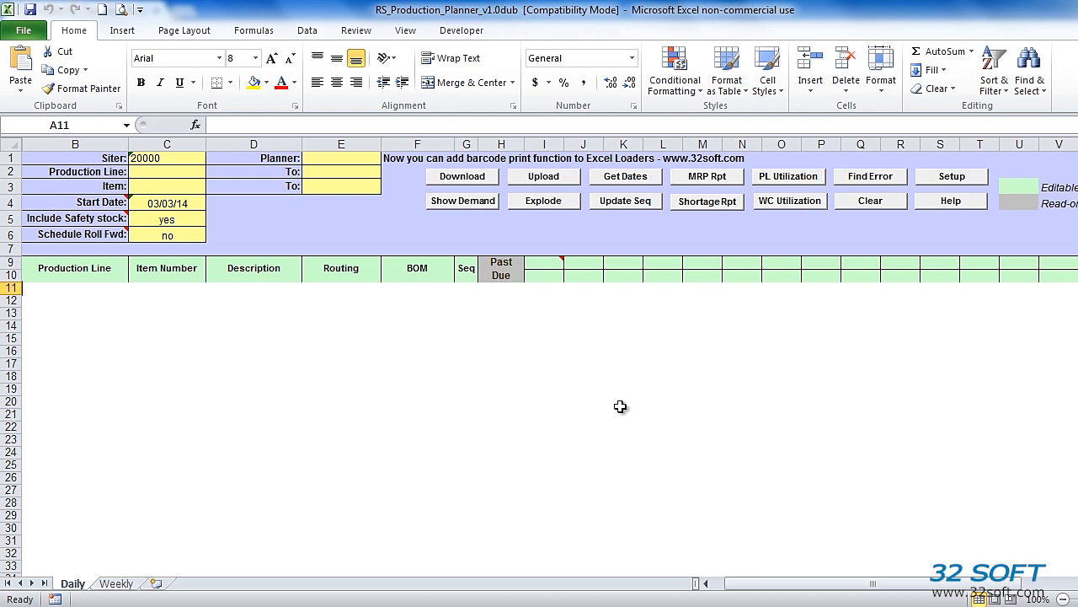
- In Setup, select the TEST32Soft eb21SP5 database and confirm the selection message
left_click(950, 179)
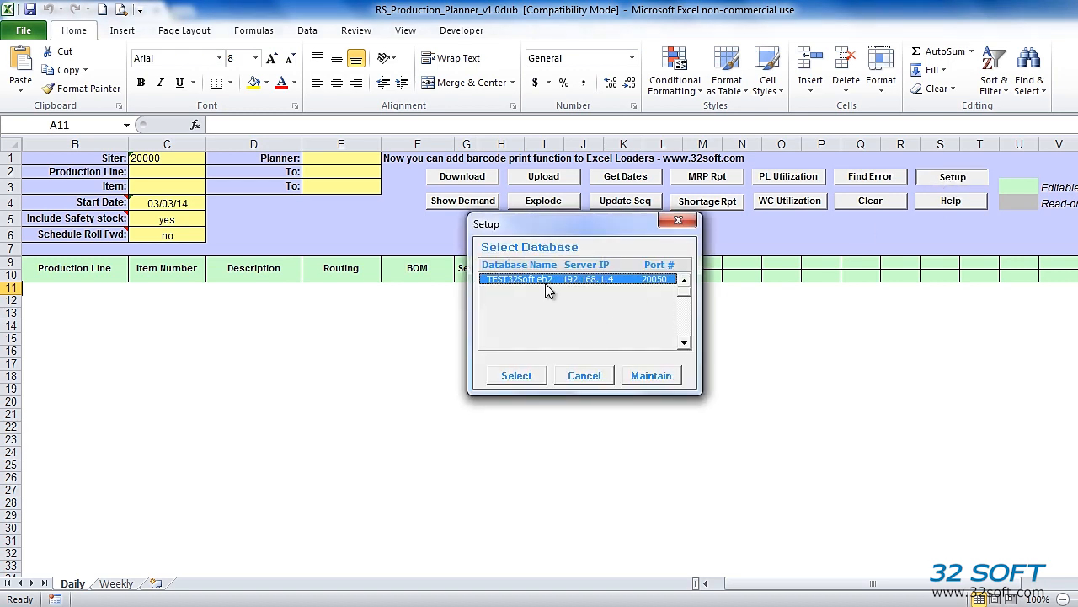
left_click(522, 379)
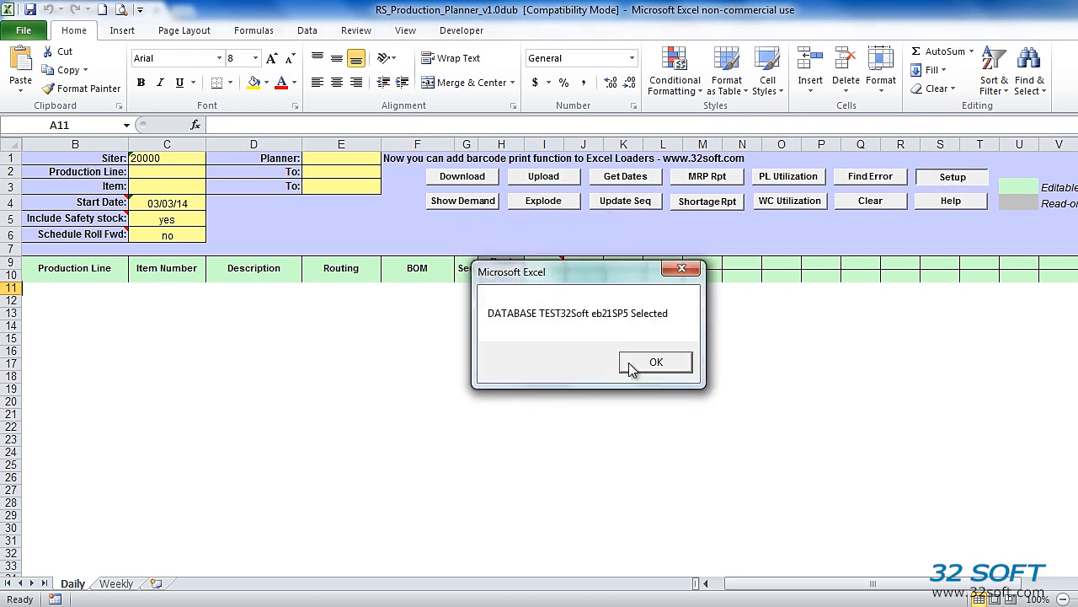
left_click(654, 362)
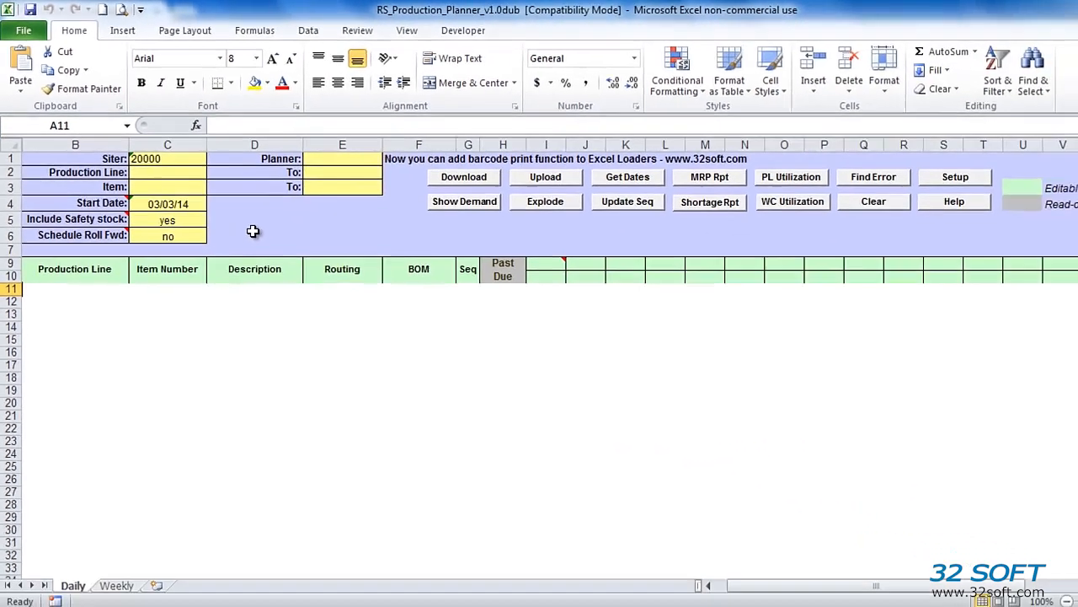
- Log in with the planner's user ID and password to download six site 20000 production lines
left_click(485, 184)
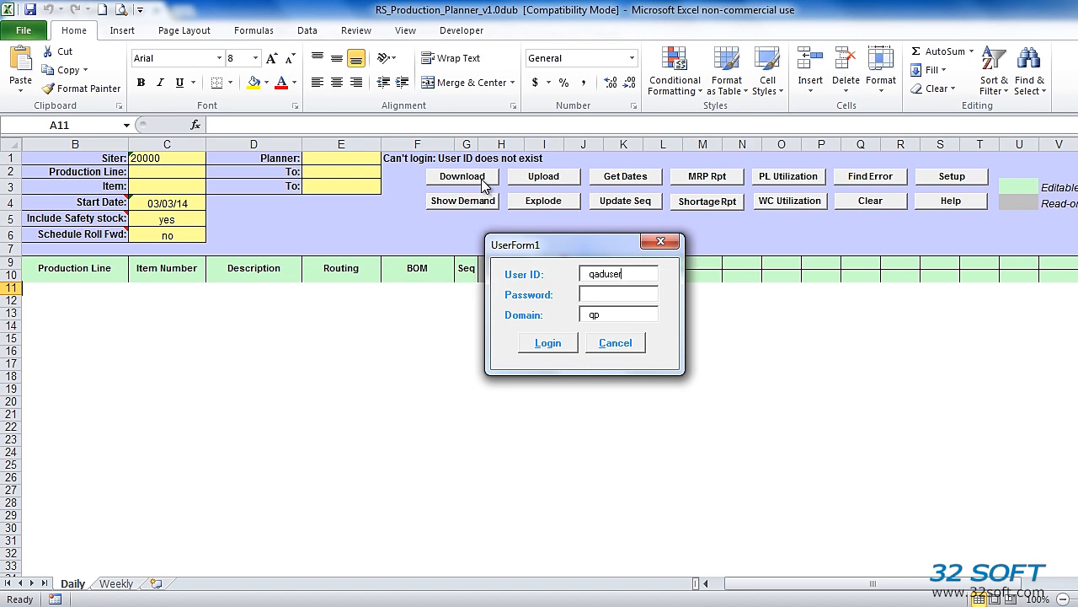
double_click(640, 275)
type("mfg******")
left_click(548, 346)
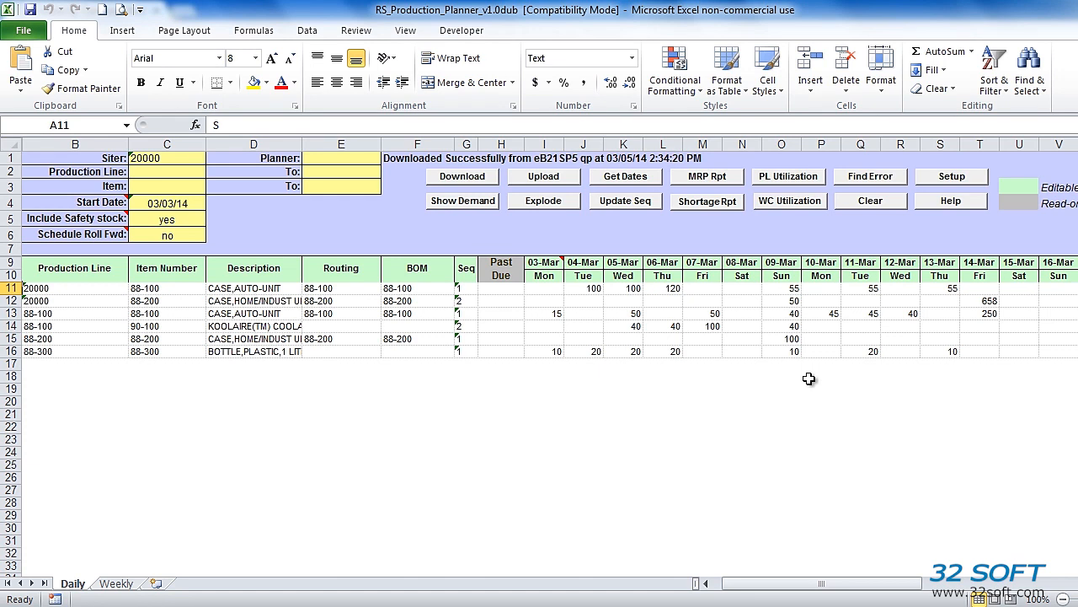
- Run Show Demand, then view the NetReq report for items 88-100, 88-300 and 90-100
left_click(464, 202)
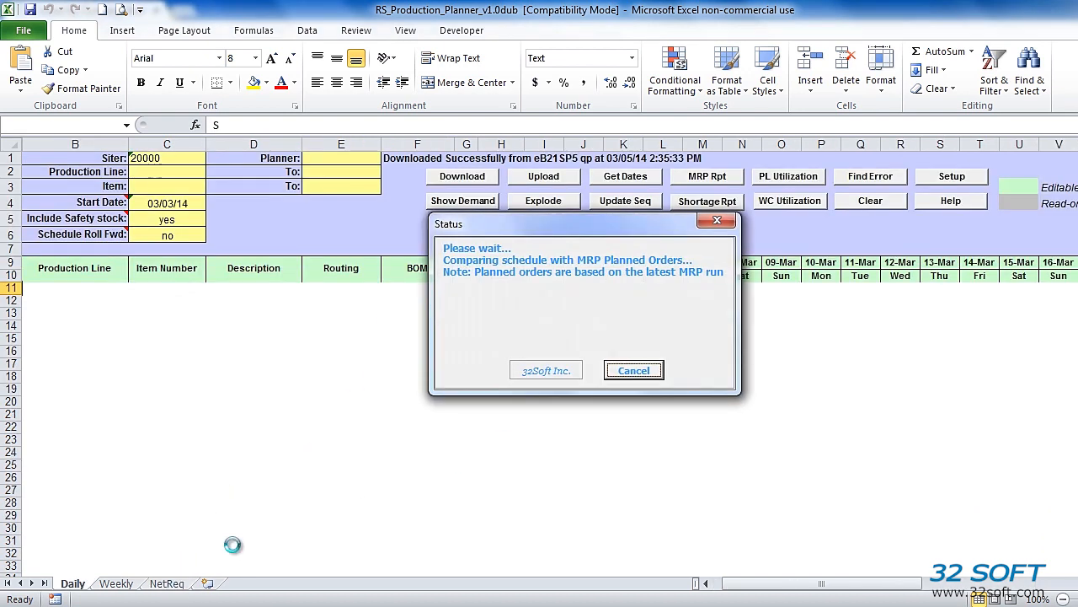
left_click(166, 584)
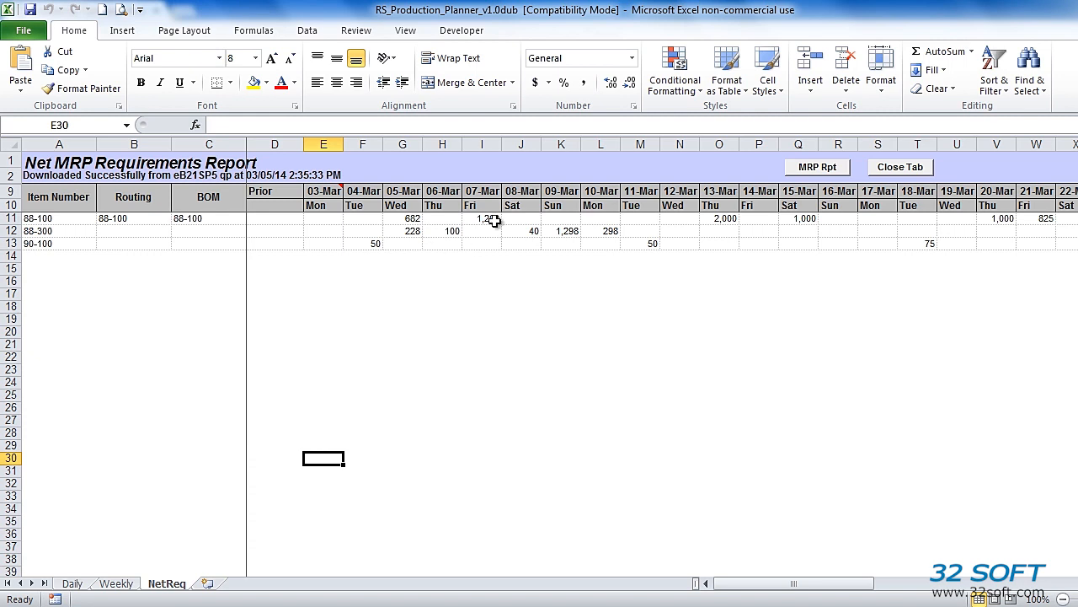
left_click(407, 219)
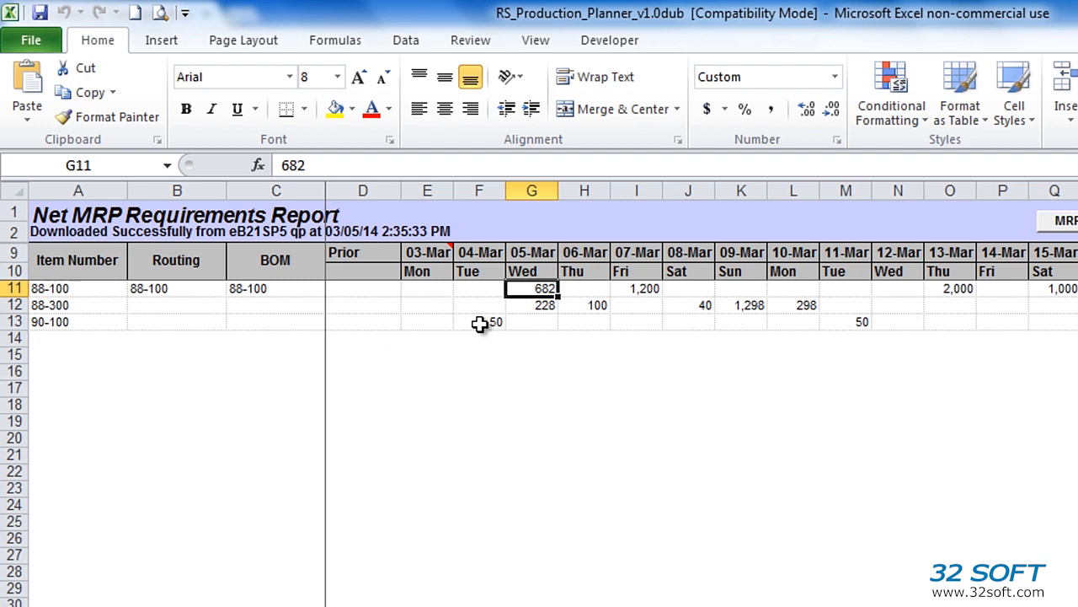
left_click_drag(480, 325, 645, 324)
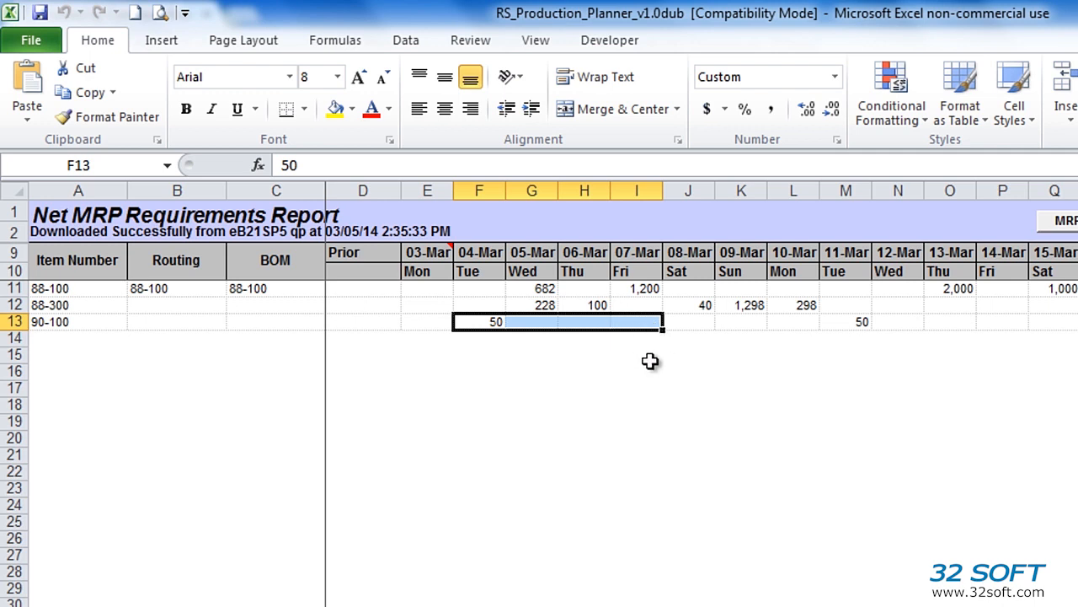
left_click(487, 324)
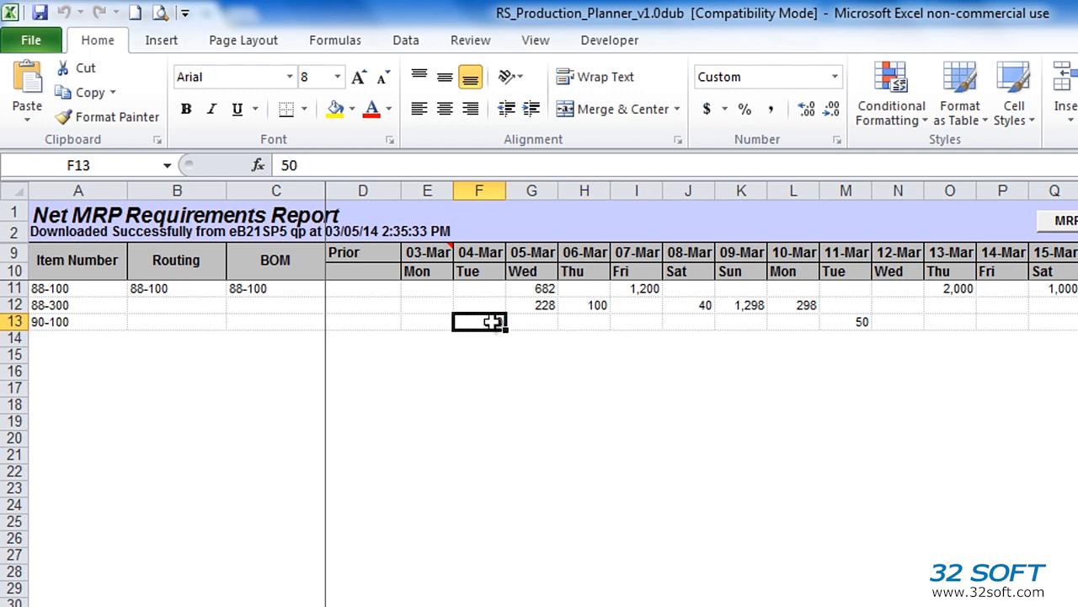
left_click(655, 321)
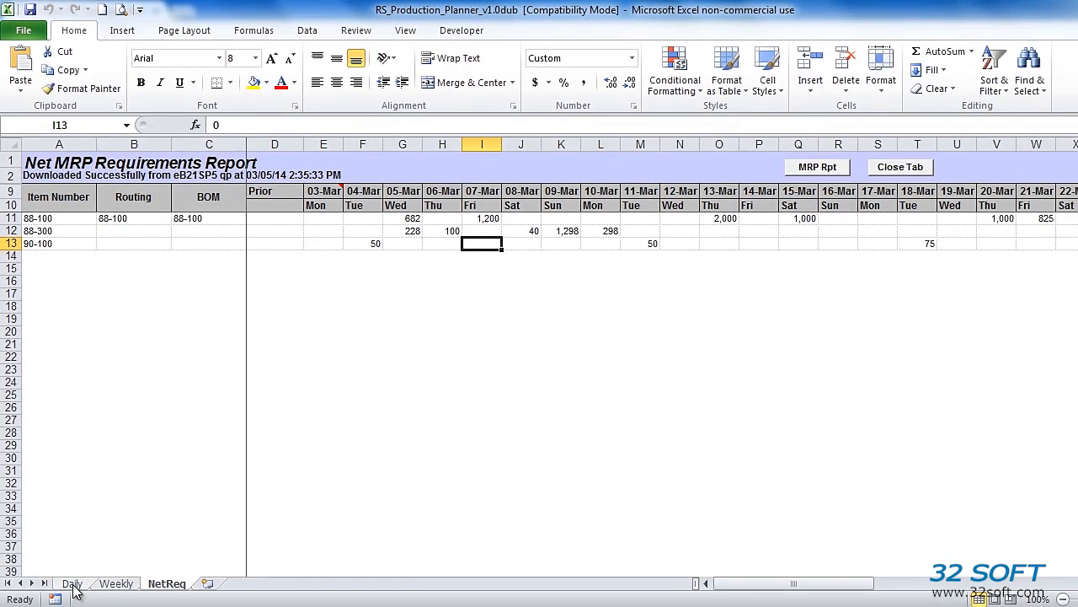
- On the Daily sheet, read the yellow shortage comments and inspect item 88-100's 06-Mar shortage
left_click(72, 584)
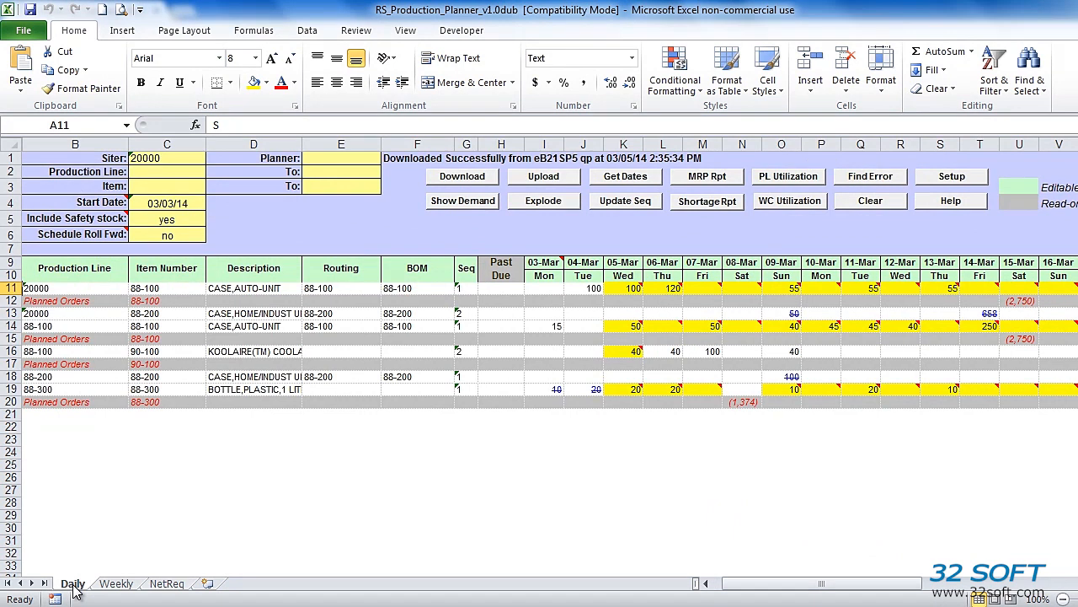
mouse_move(789, 320)
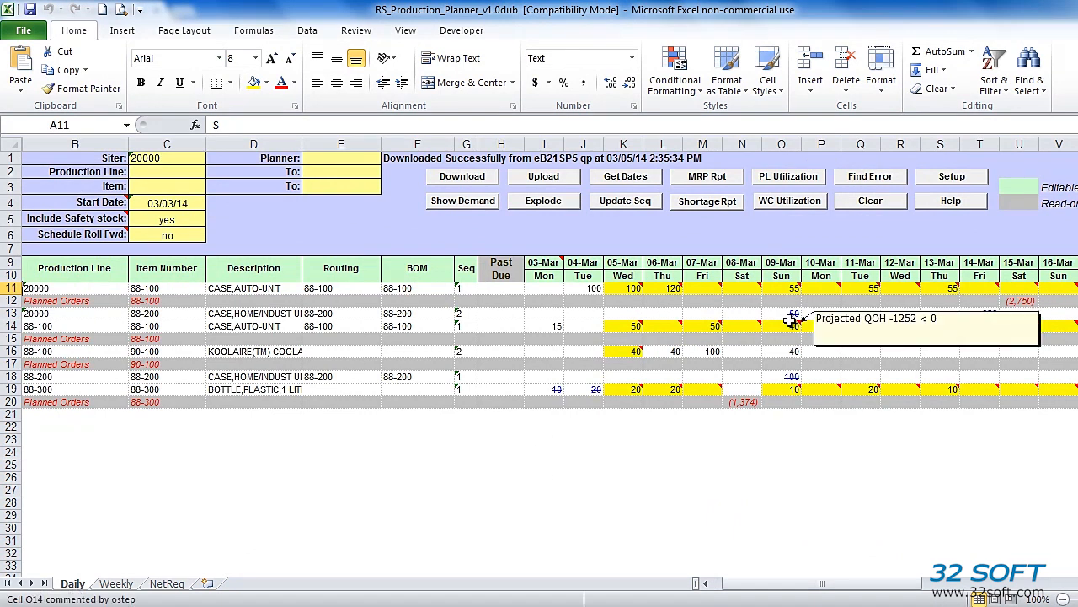
mouse_move(687, 325)
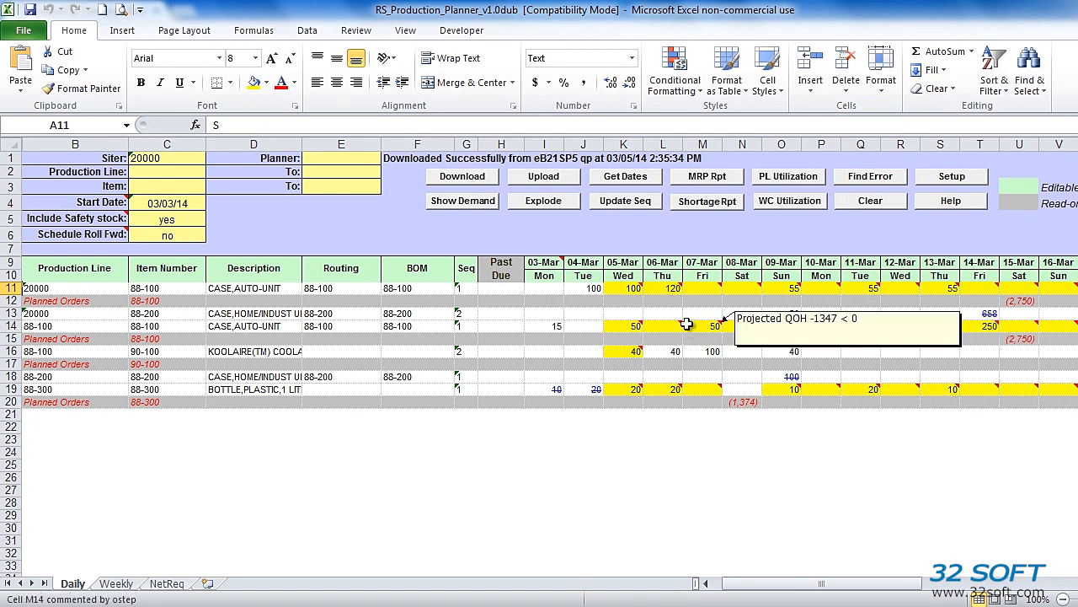
mouse_move(627, 290)
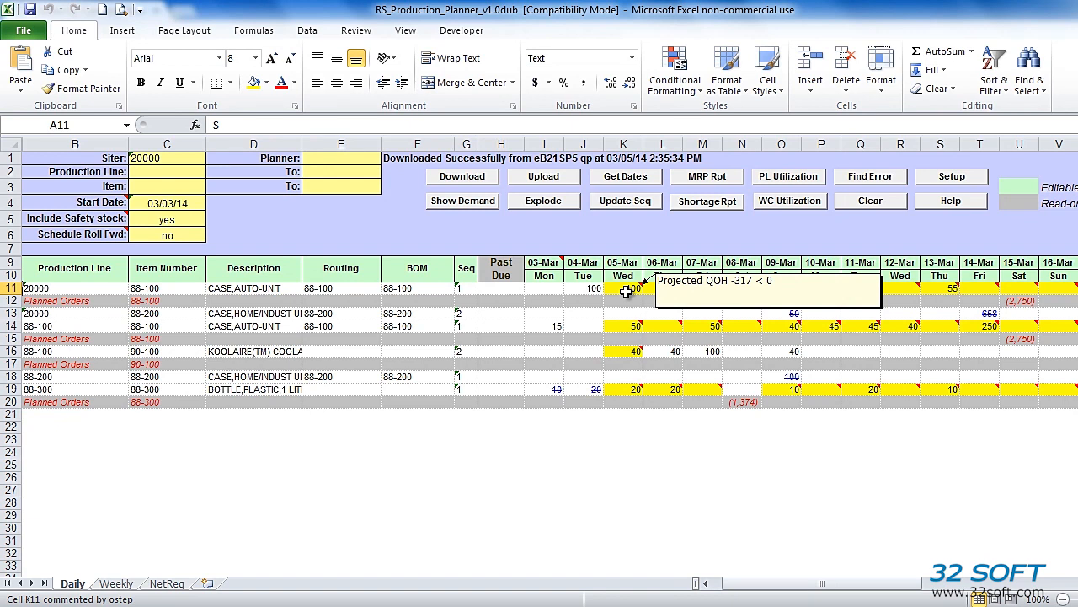
left_click(5, 300)
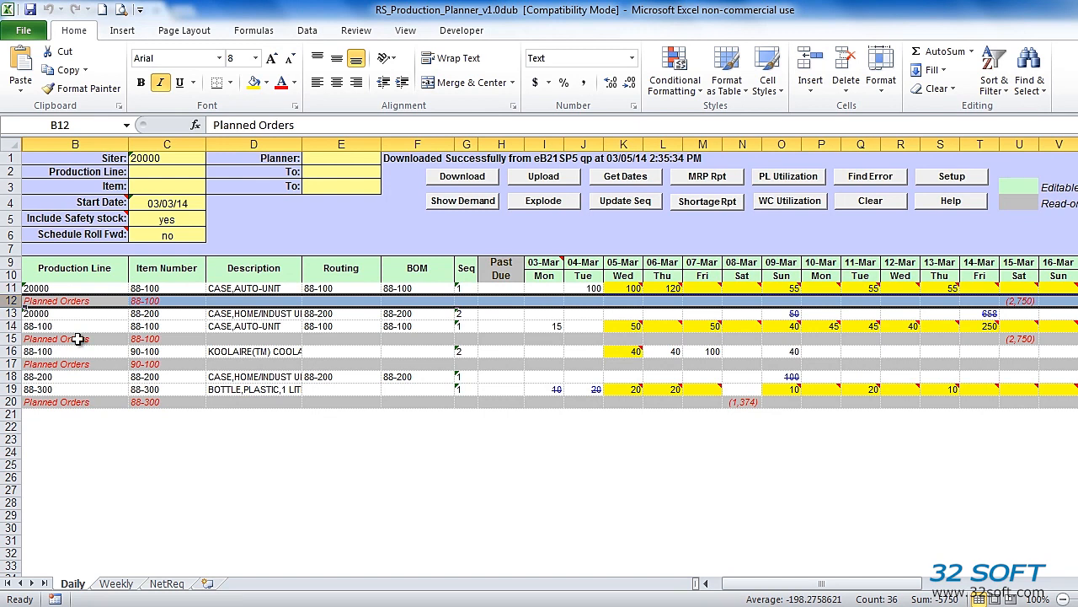
left_click(667, 326)
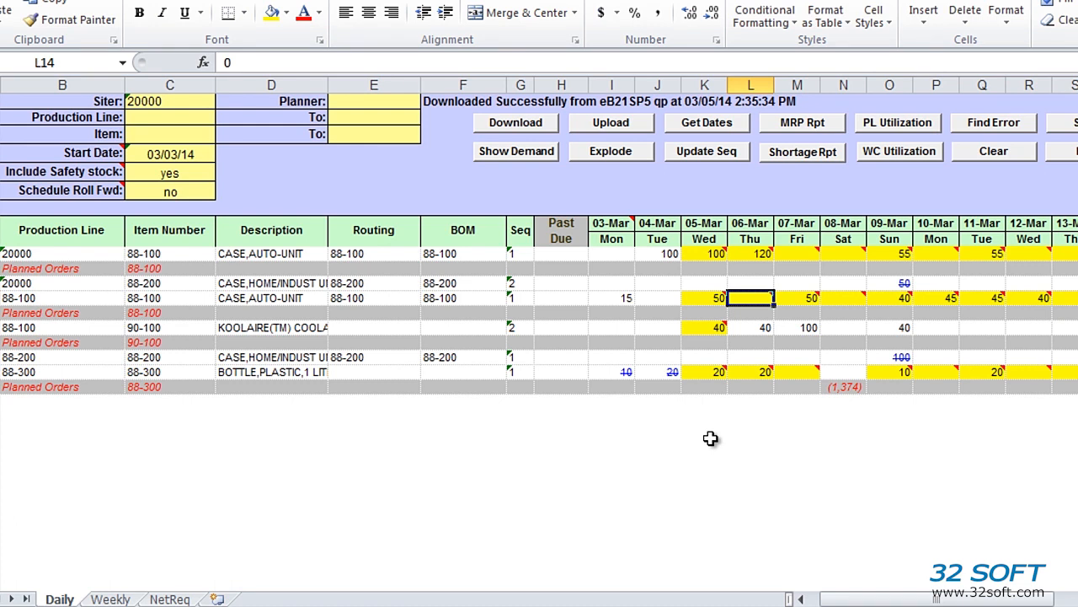
mouse_move(712, 301)
left_click_drag(620, 373, 672, 374)
left_click(702, 457)
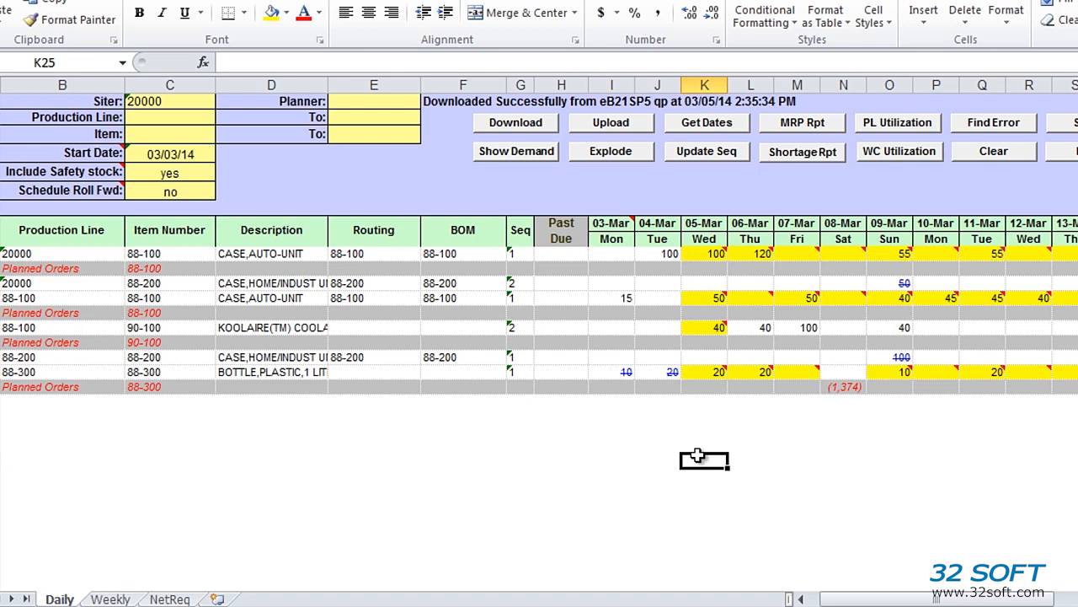
left_click(893, 357)
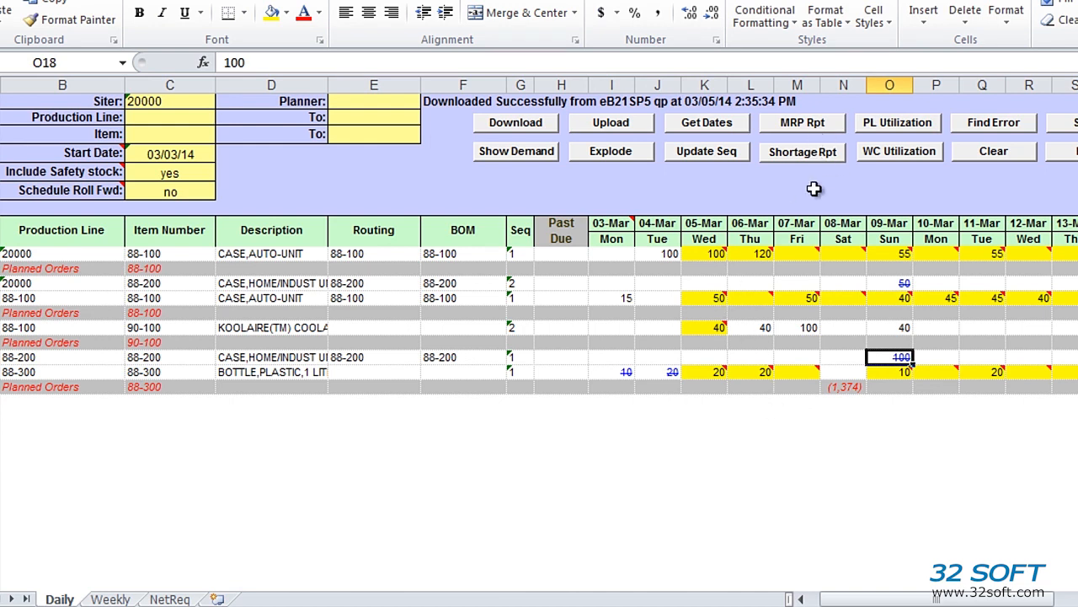
left_click(805, 127)
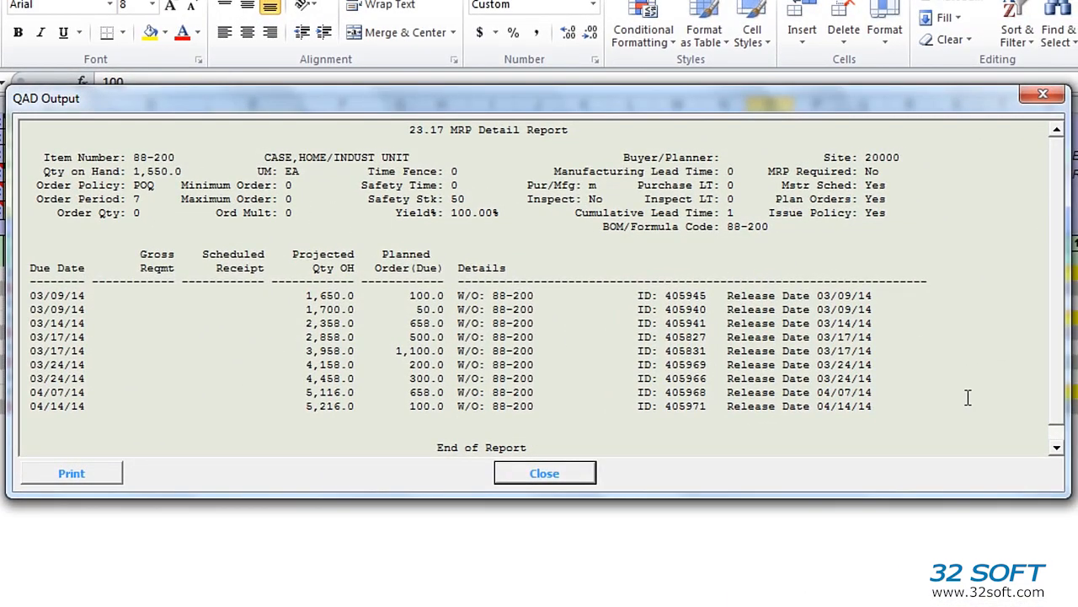
left_click(1058, 453)
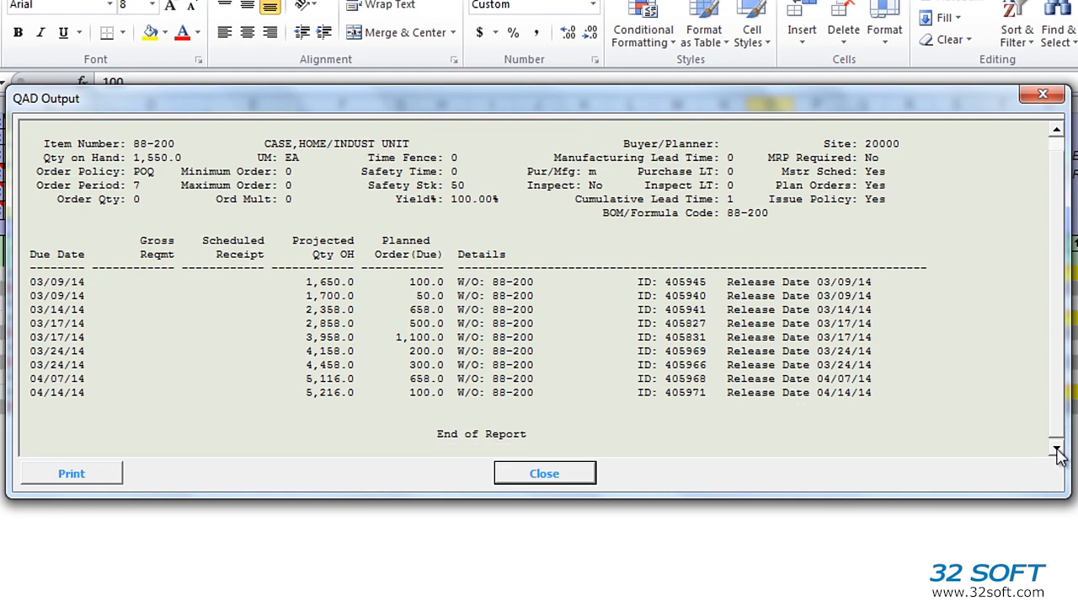
left_click(581, 475)
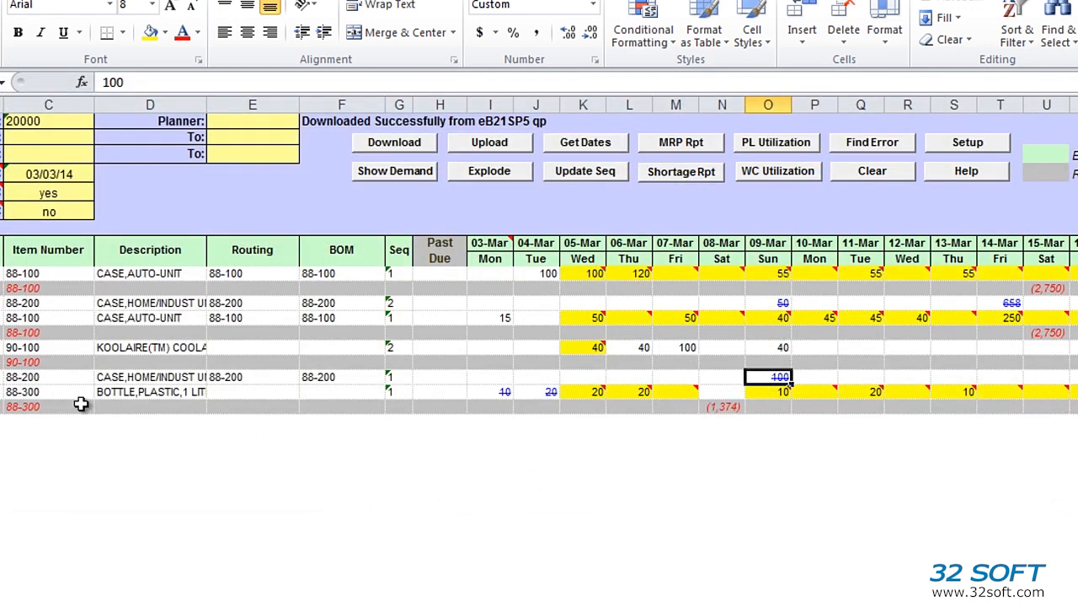
left_click(17, 405)
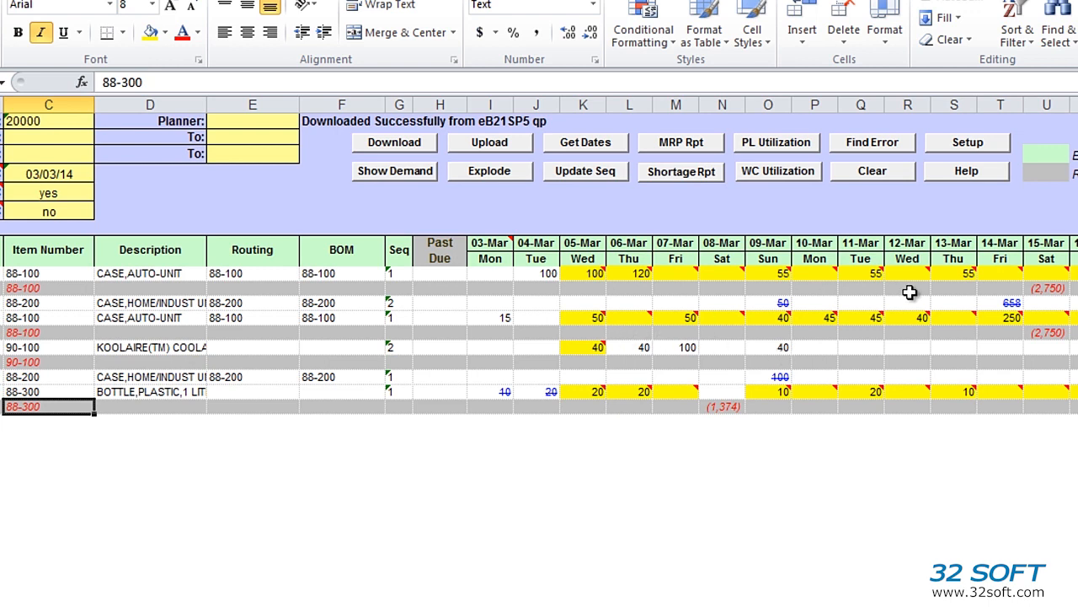
- Enter 50 for item 88-100 on 07-Mar and 100 for item 90-100 on 08-Mar
mouse_move(868, 320)
left_click(685, 276)
type("5")
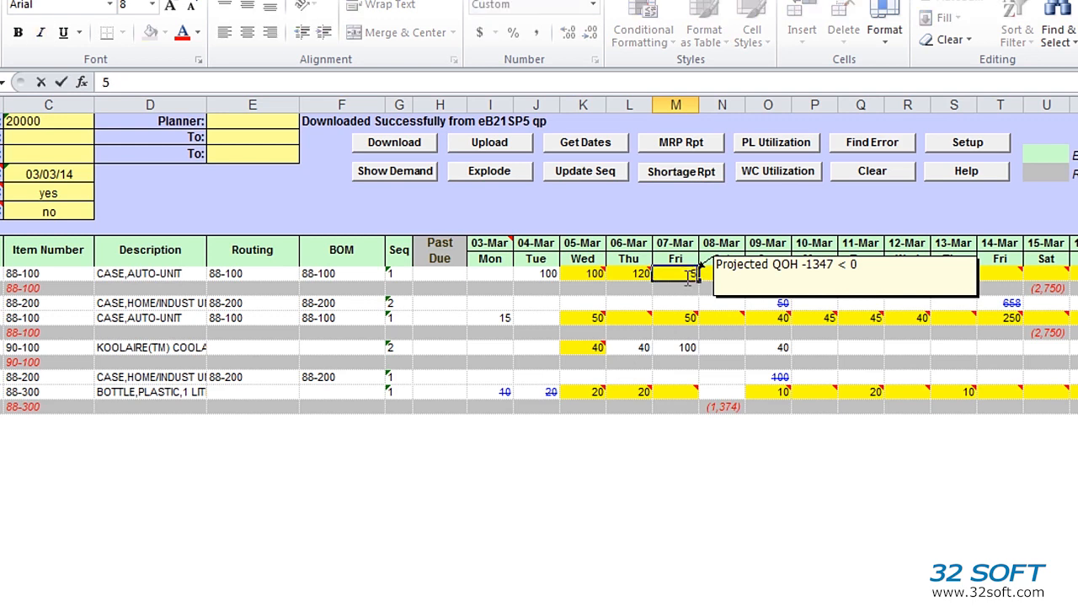
type("0")
left_click(724, 347)
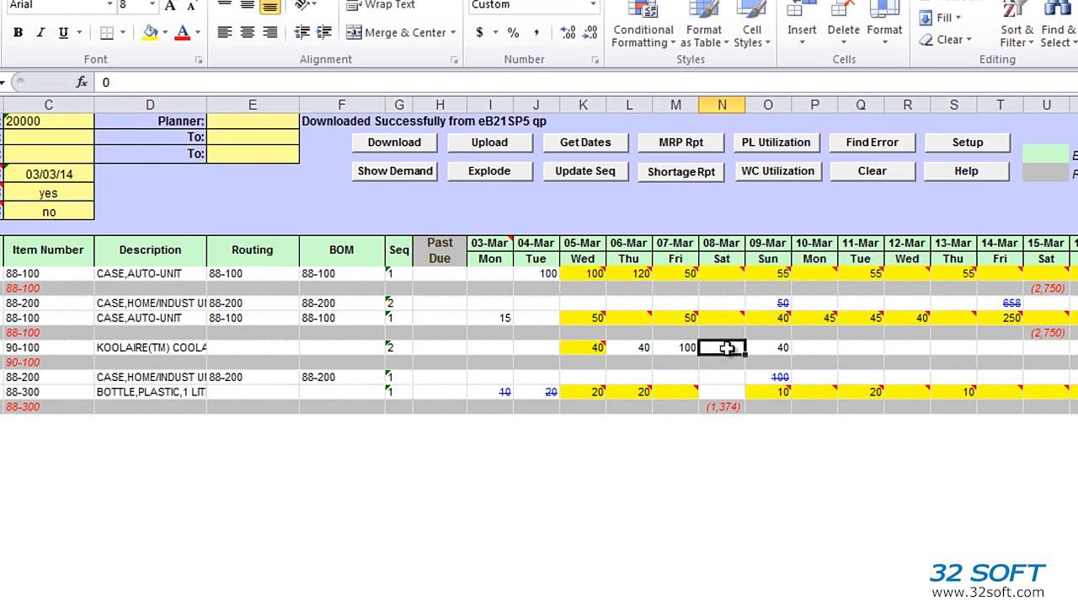
type("50")
key("Return")
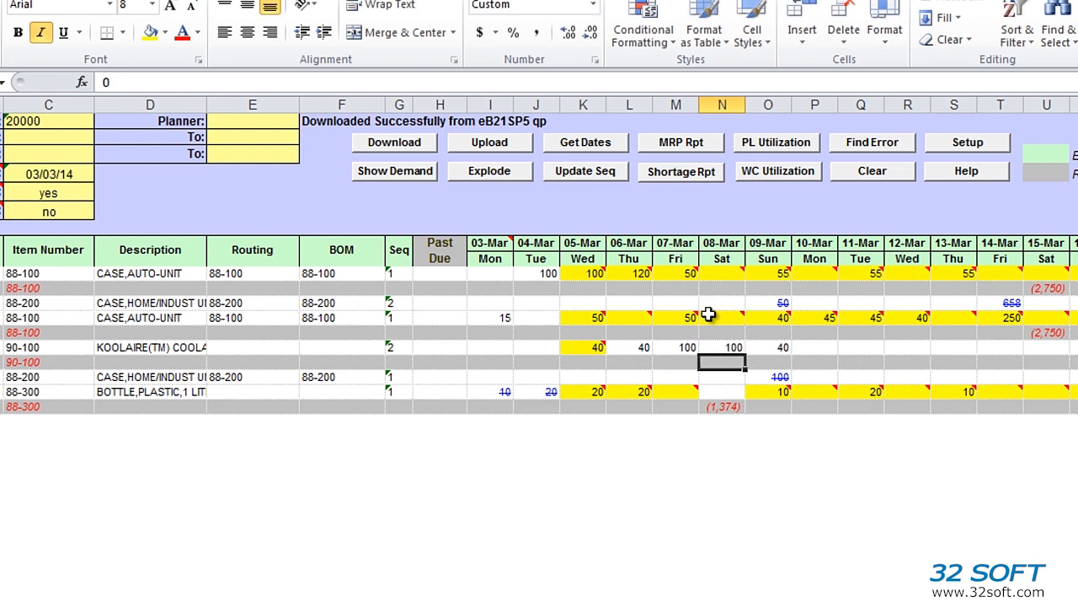
- Generate the work center utilization report, expand its details, and check dates, load hours and remaining capacity
left_click(774, 177)
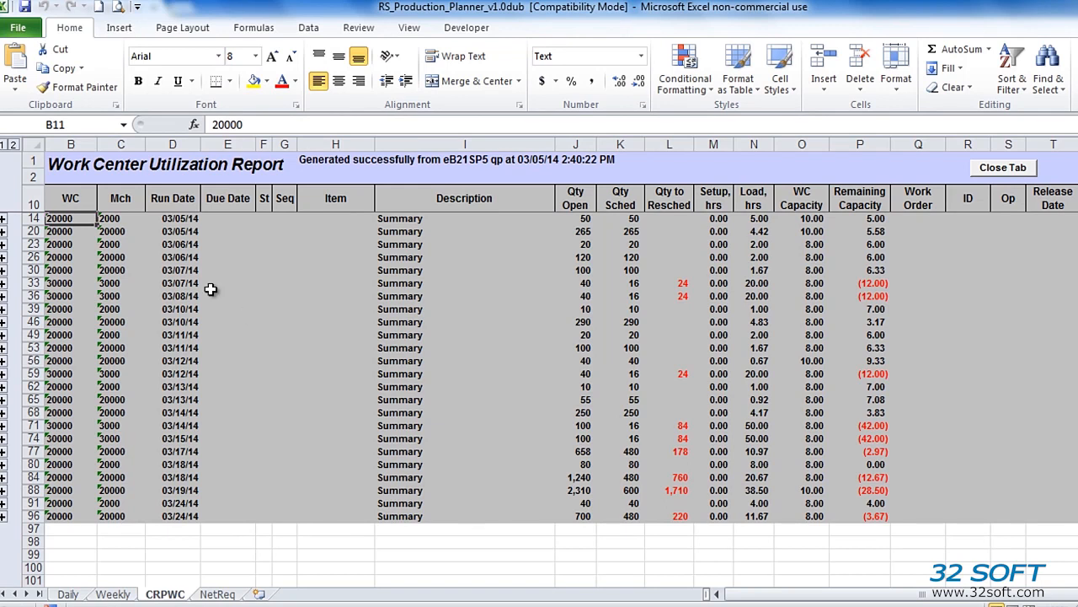
left_click(14, 146)
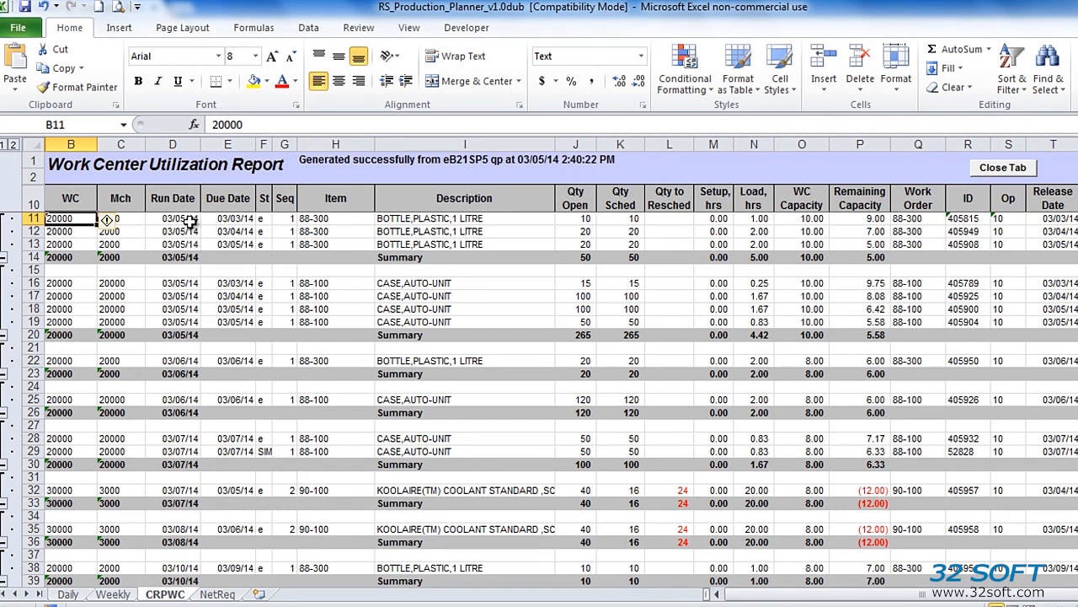
left_click_drag(187, 220, 189, 255)
left_click_drag(250, 217, 246, 257)
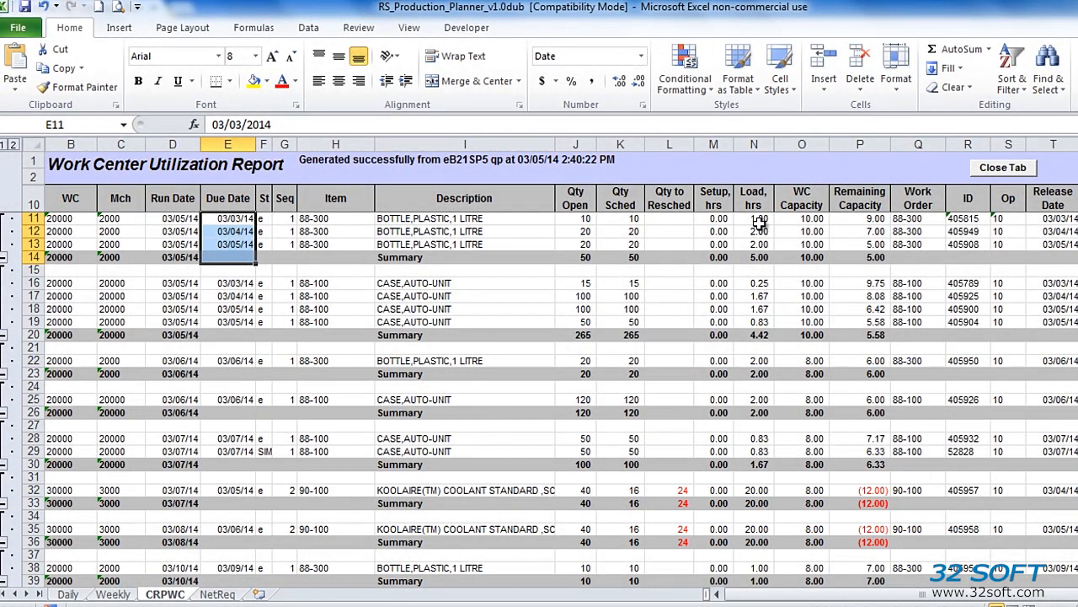
left_click(759, 221)
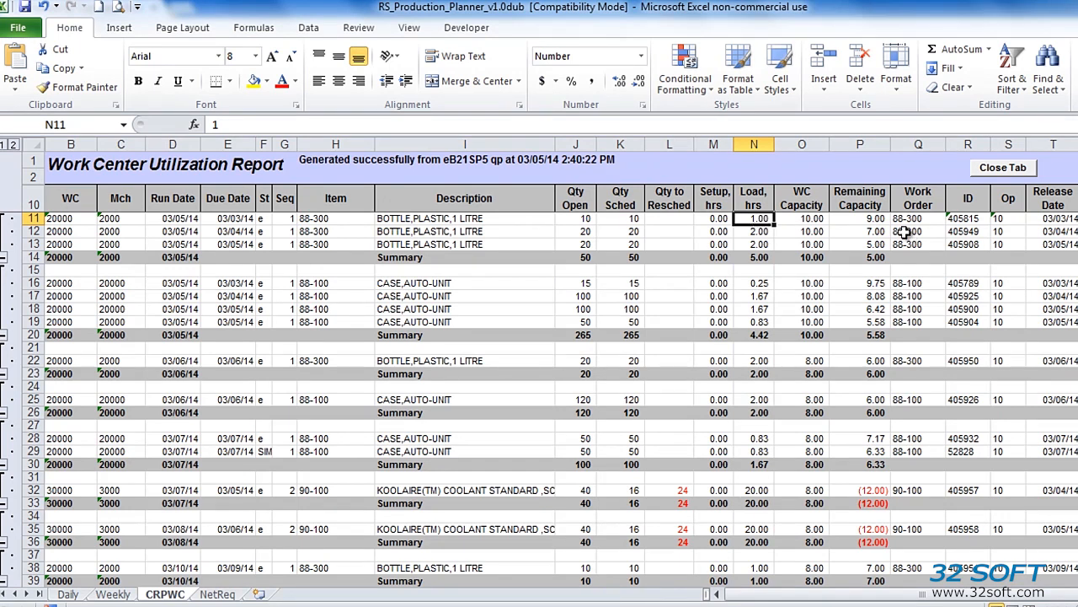
left_click(881, 223)
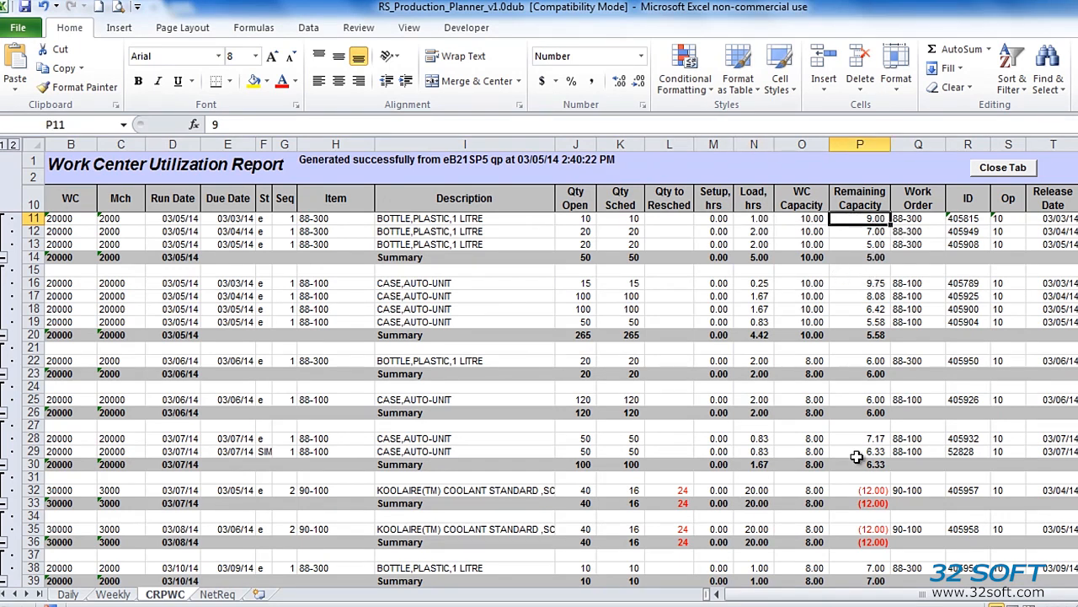
left_click(859, 490)
- Rename the CRPWC report sheet to CRPWC1
right_click(168, 593)
left_click(221, 443)
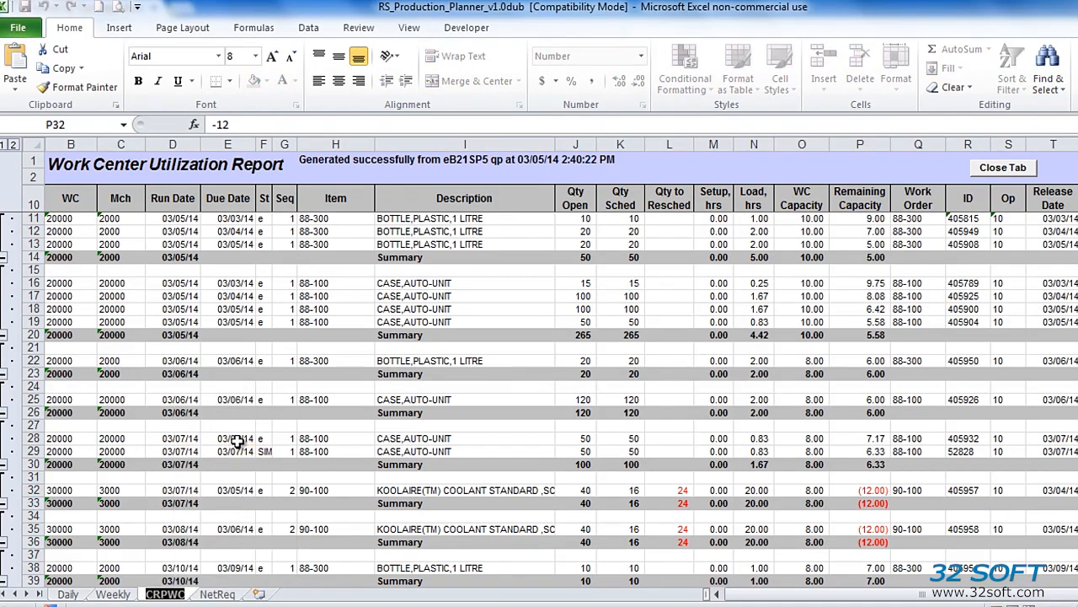
key("End")
type("1")
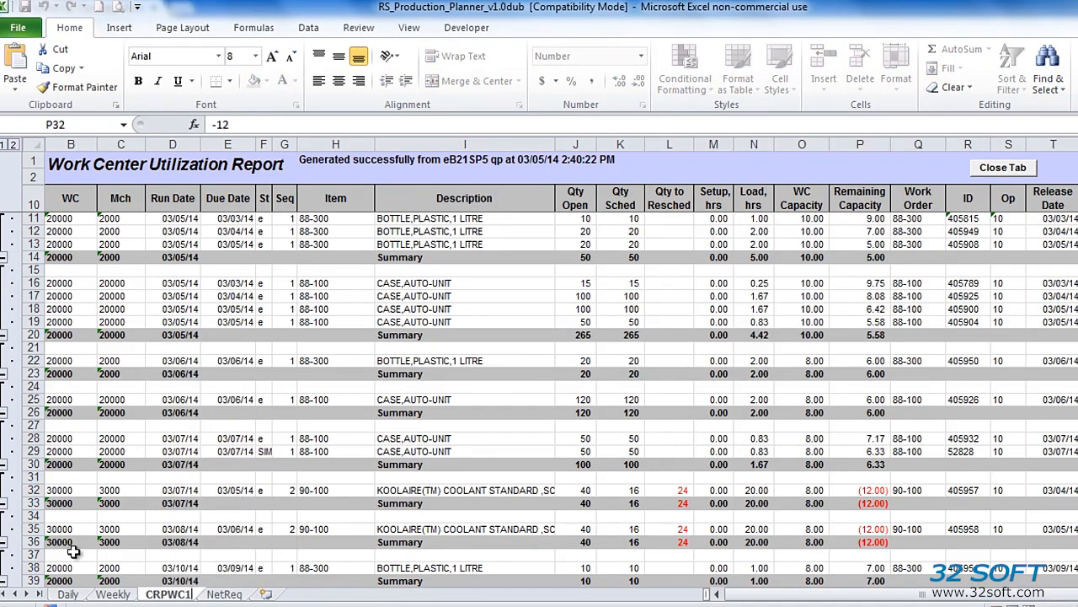
- Set Schedule Roll Fwd in C6 to yes, then rerun WC Utilization into a new CRPWC sheet
left_click(67, 595)
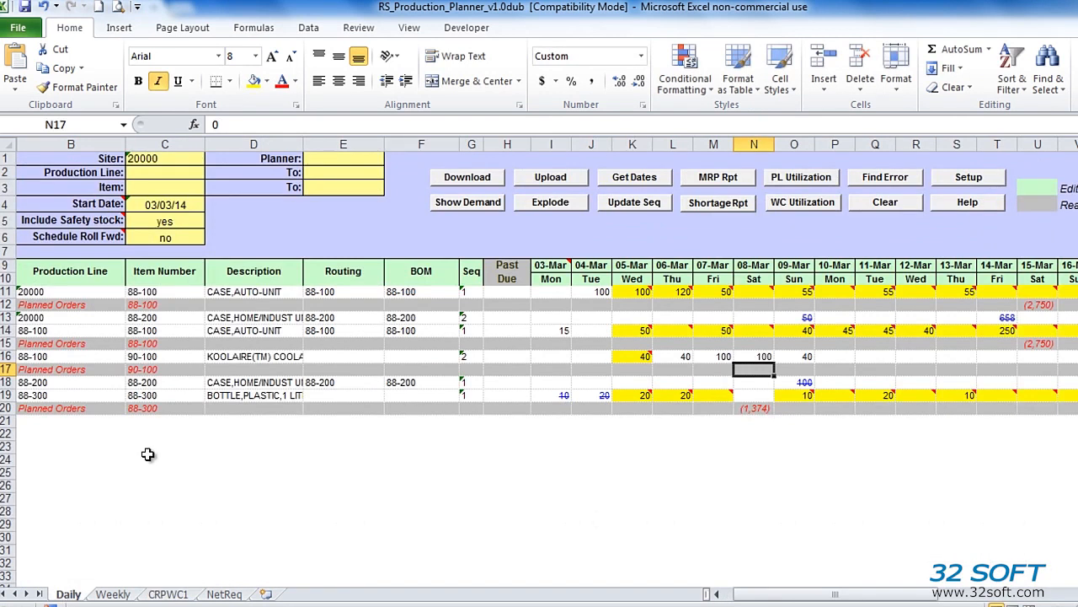
left_click(163, 238)
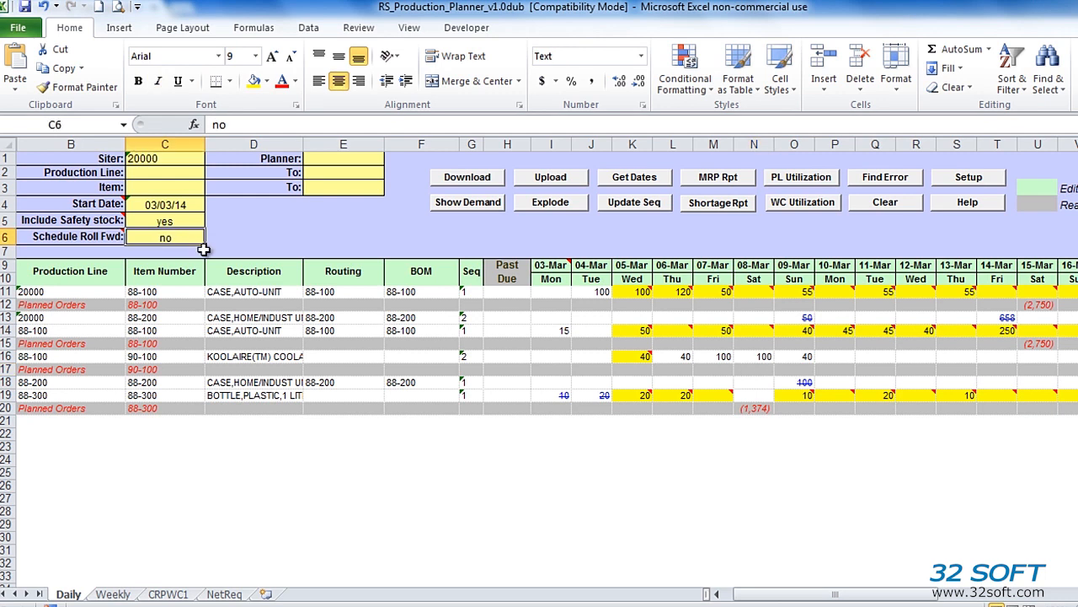
type("yes")
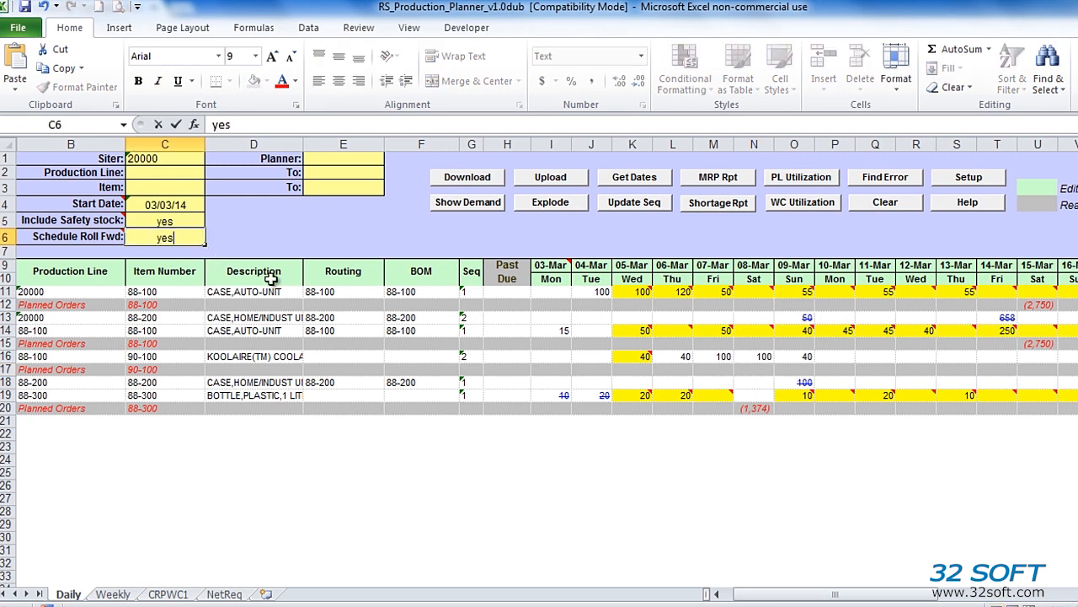
key("Return")
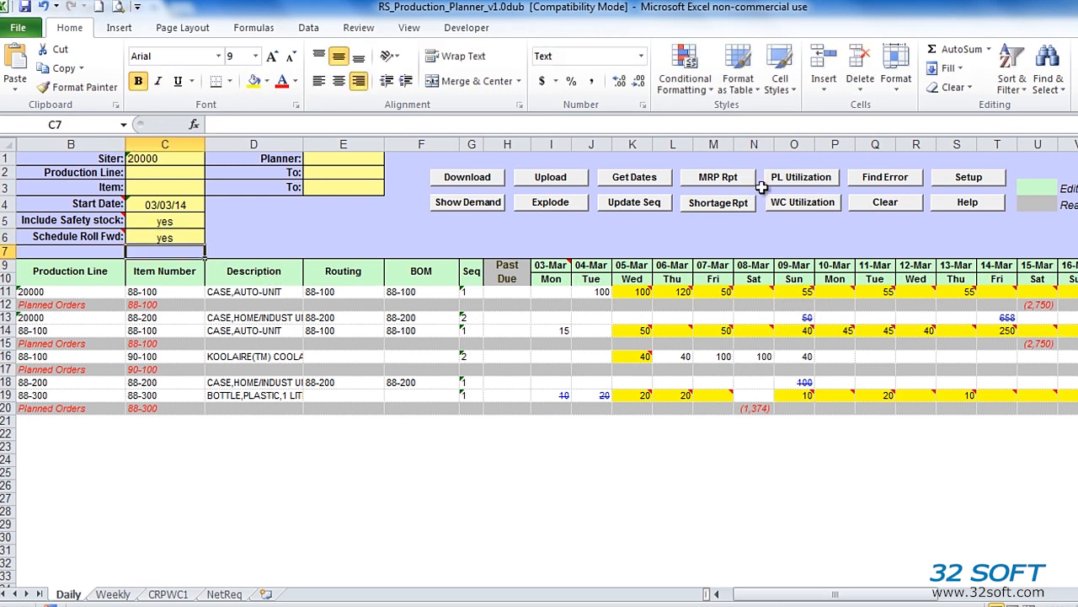
left_click(783, 210)
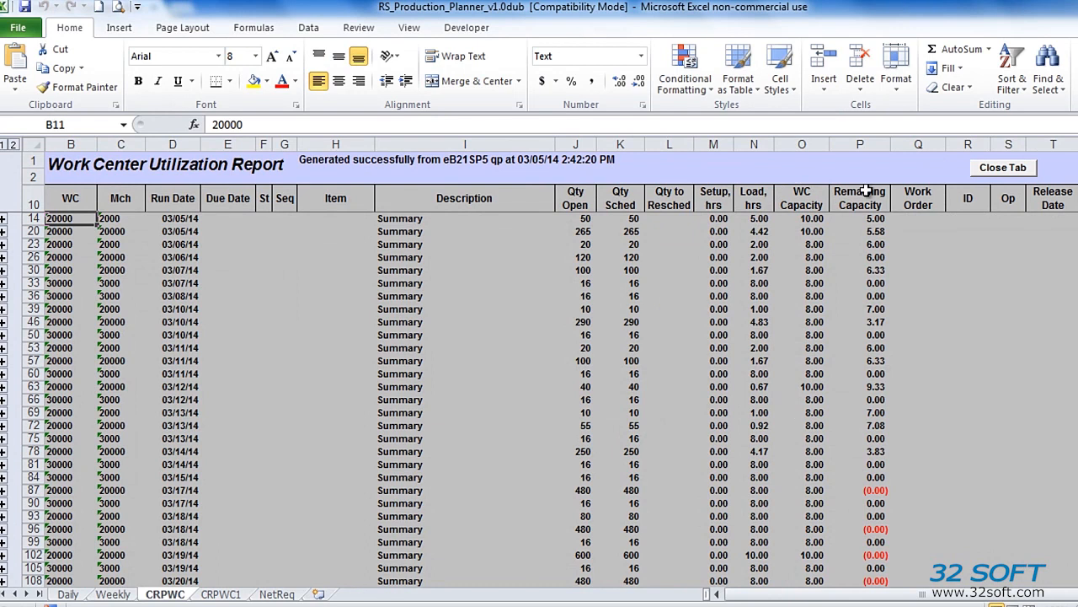
- Compare CRPWC remaining capacity P14:P57 with CRPWC1, expand detail rows, then return to Daily
left_click_drag(870, 218, 851, 412)
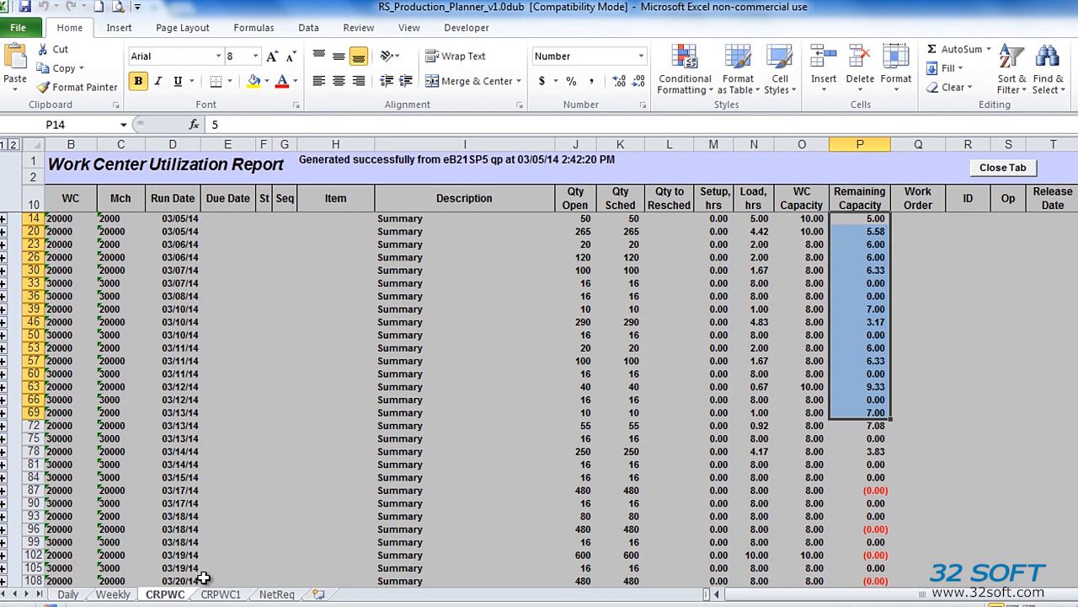
left_click(219, 593)
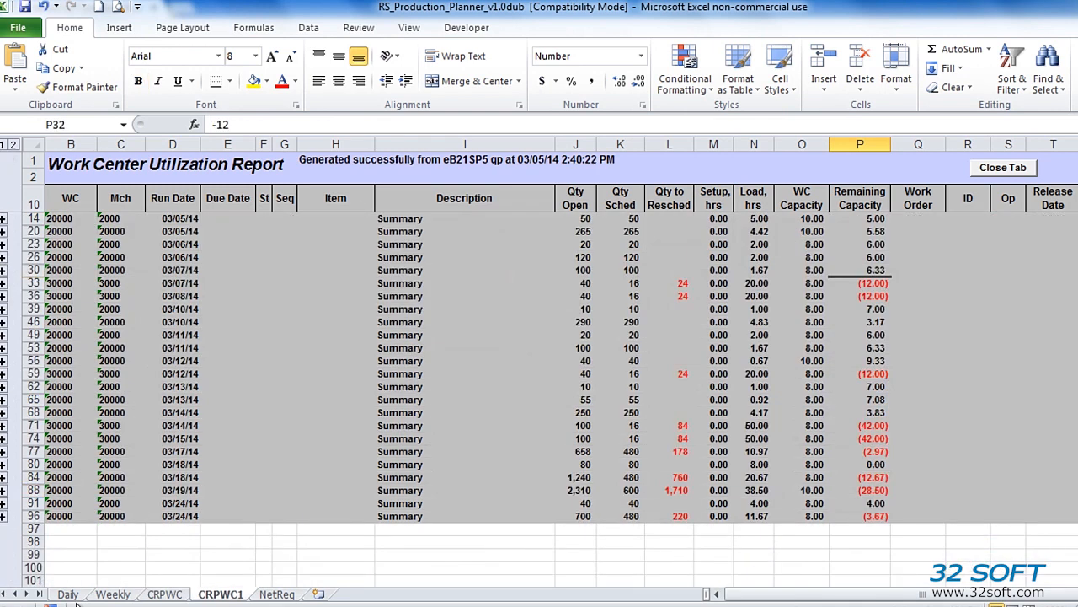
key("ctrl+Page_Up")
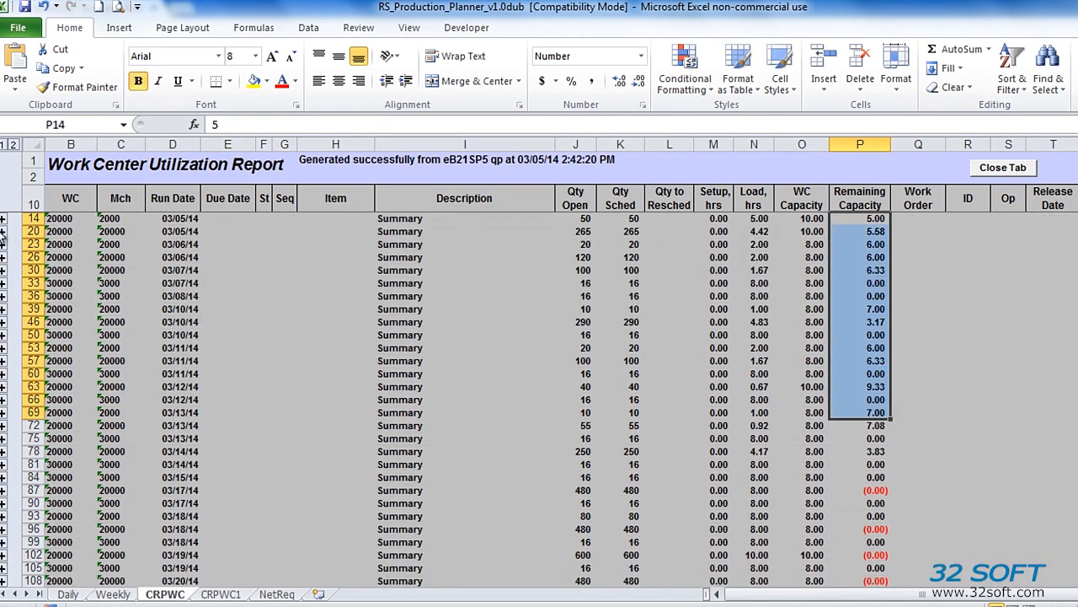
left_click(14, 146)
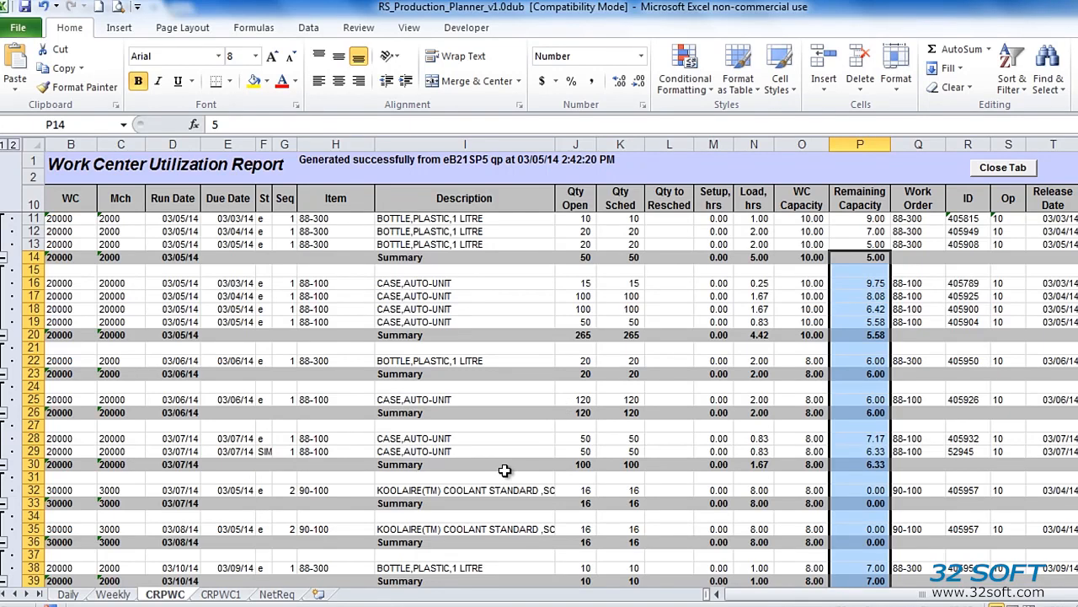
left_click(74, 595)
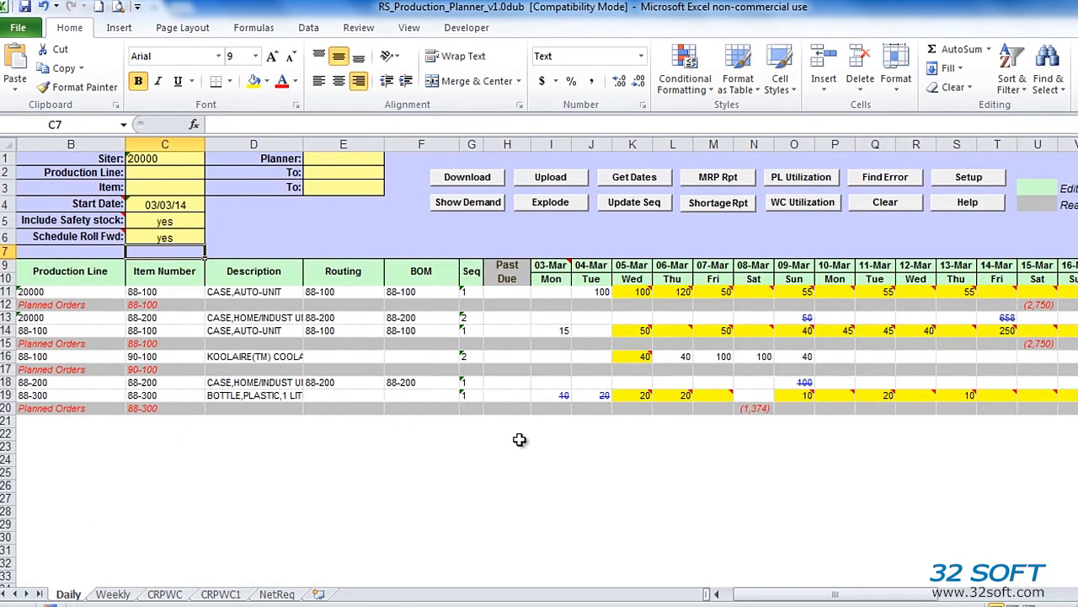
- Generate the CRPPL production line utilization report, expand it to level 2, and check a setup hours value
left_click(800, 177)
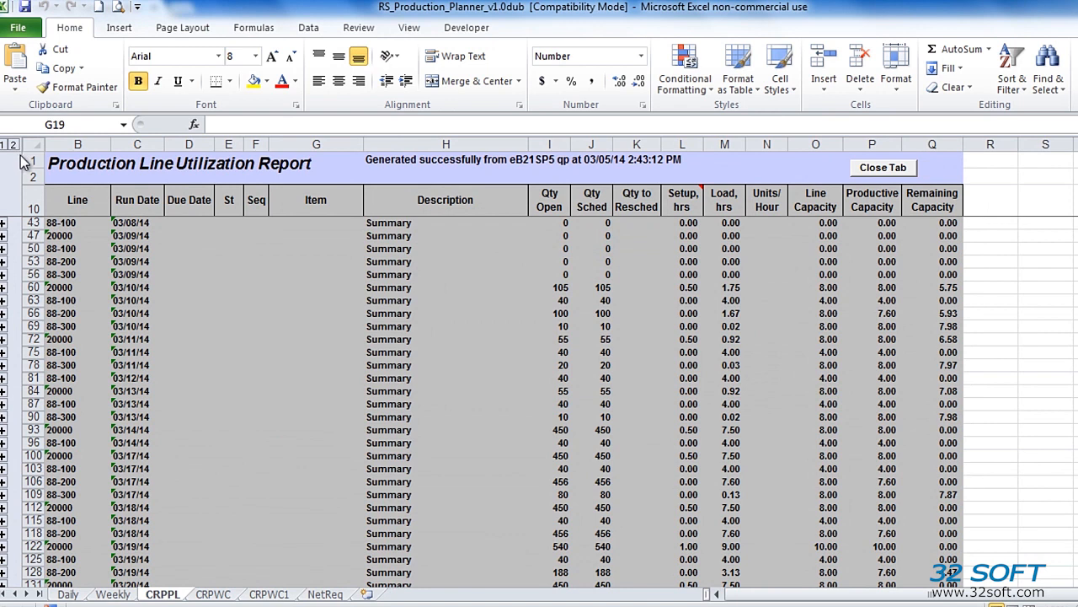
left_click(13, 146)
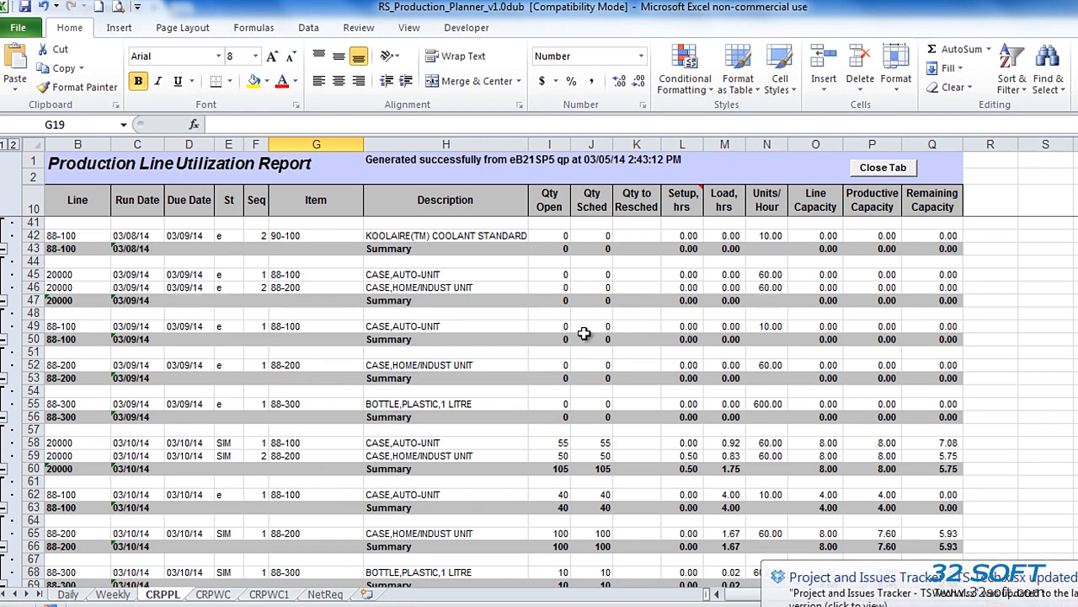
left_click(686, 457)
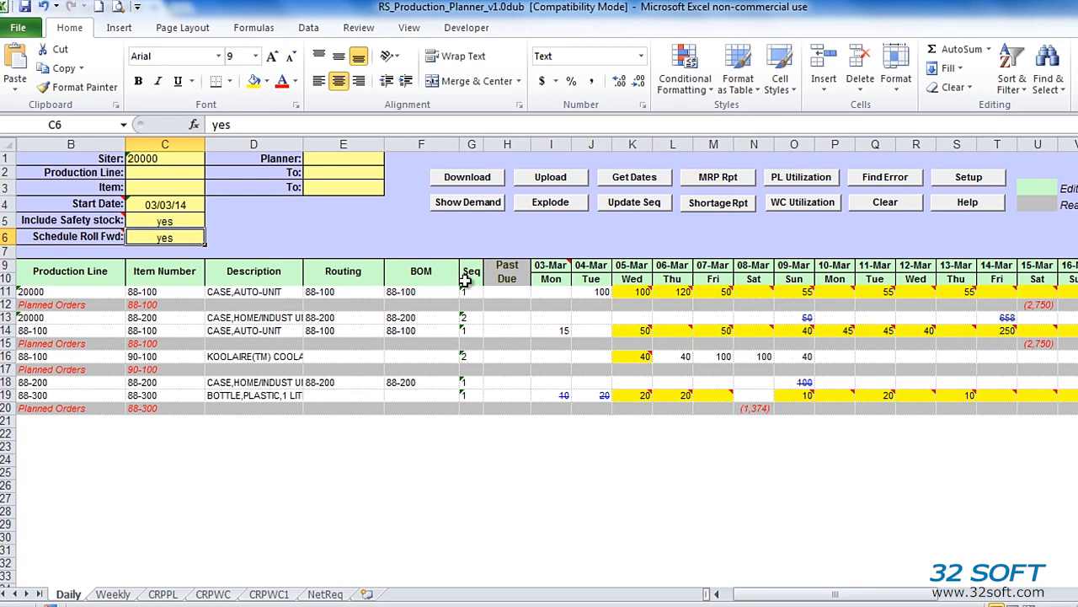
- Redownload the schedule and review the Seq values in G11:G16
left_click(474, 178)
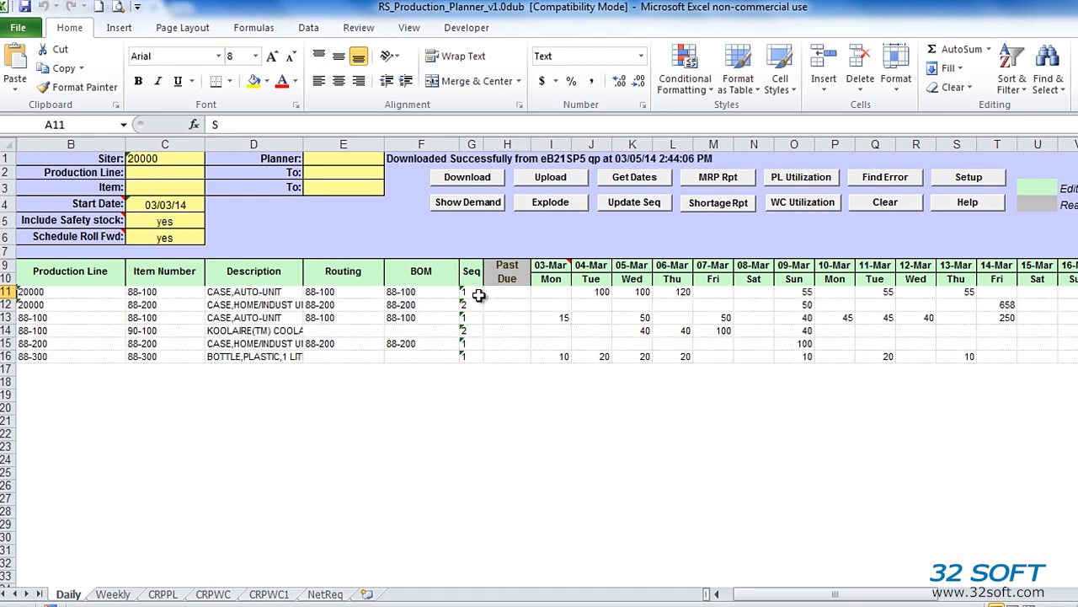
left_click_drag(479, 295, 486, 364)
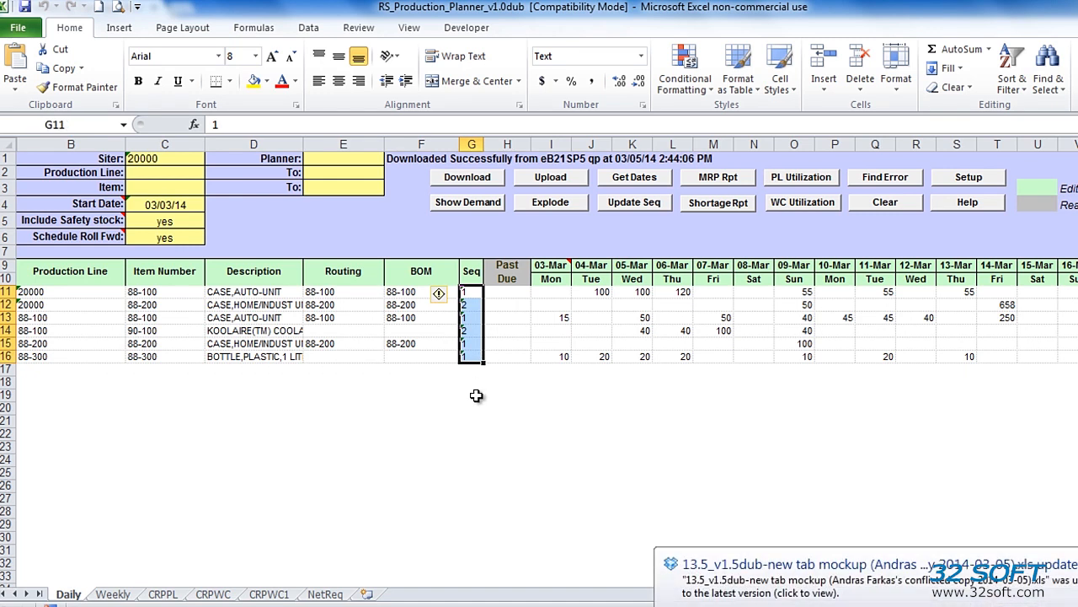
left_click(473, 318)
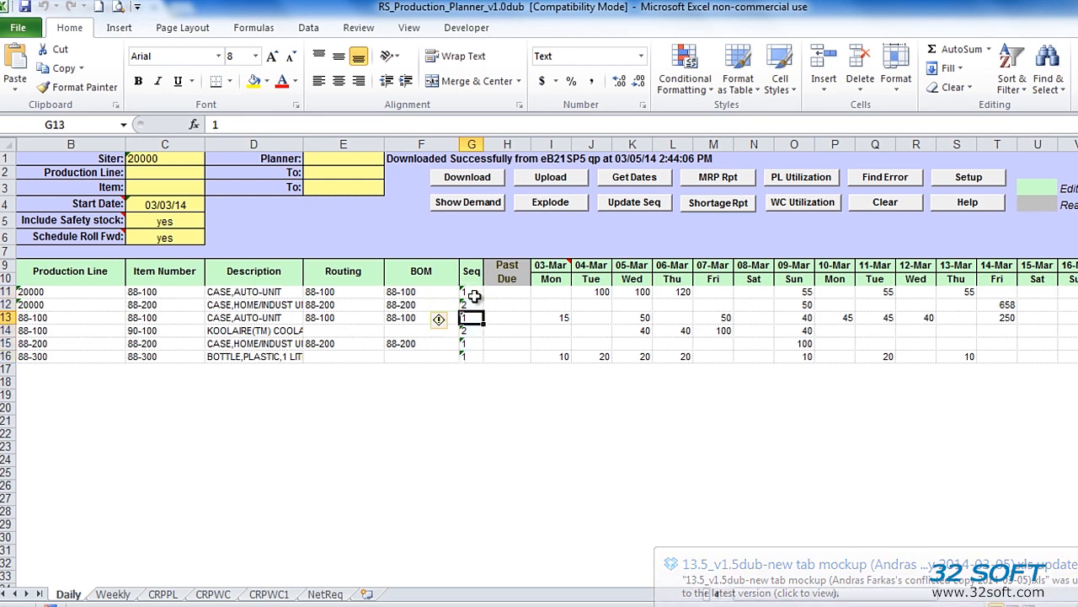
- Set item 88-200's line 20000 sequence to 1 and apply it with Update Seq
left_click(473, 305)
type("1")
key("Return")
left_click(472, 306)
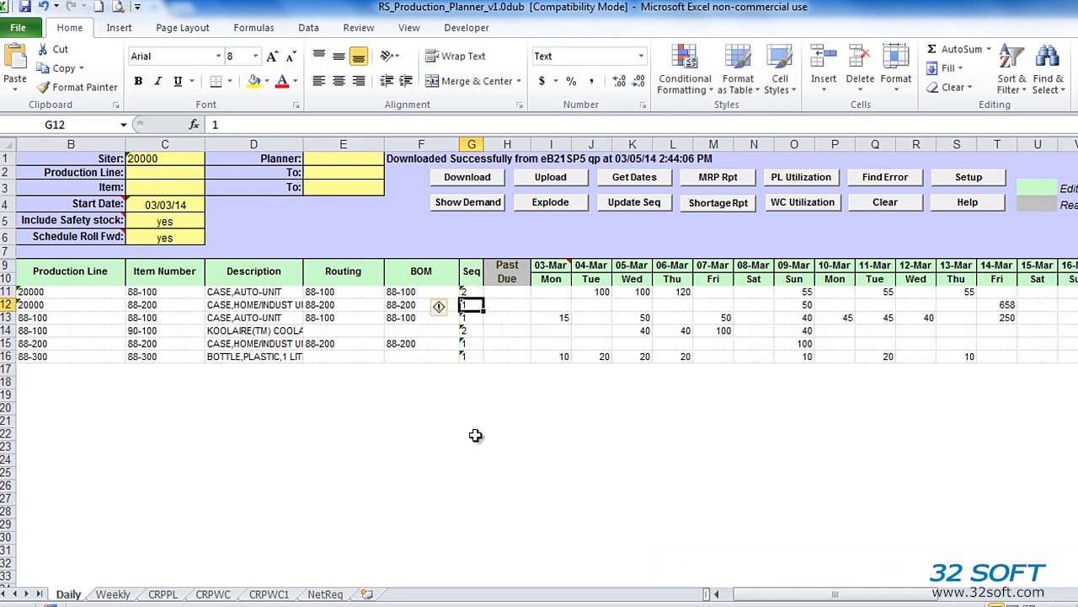
left_click(621, 205)
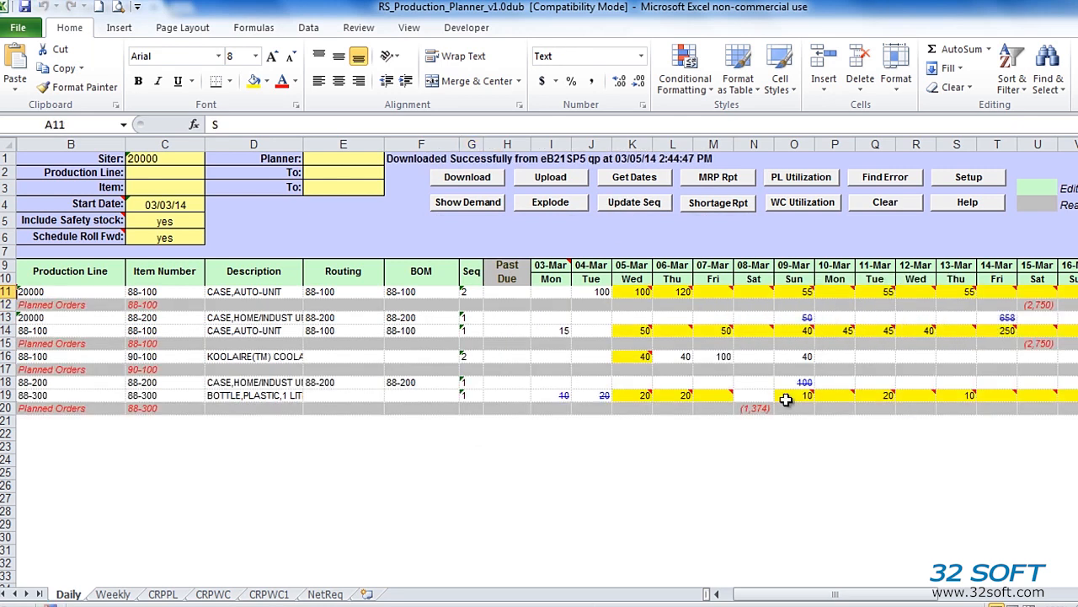
- Plan 1,000 of 88-300 on 08-Mar and 2,000 of 88-100 on 15-Mar, then upload successfully
left_click(746, 393)
type("1000")
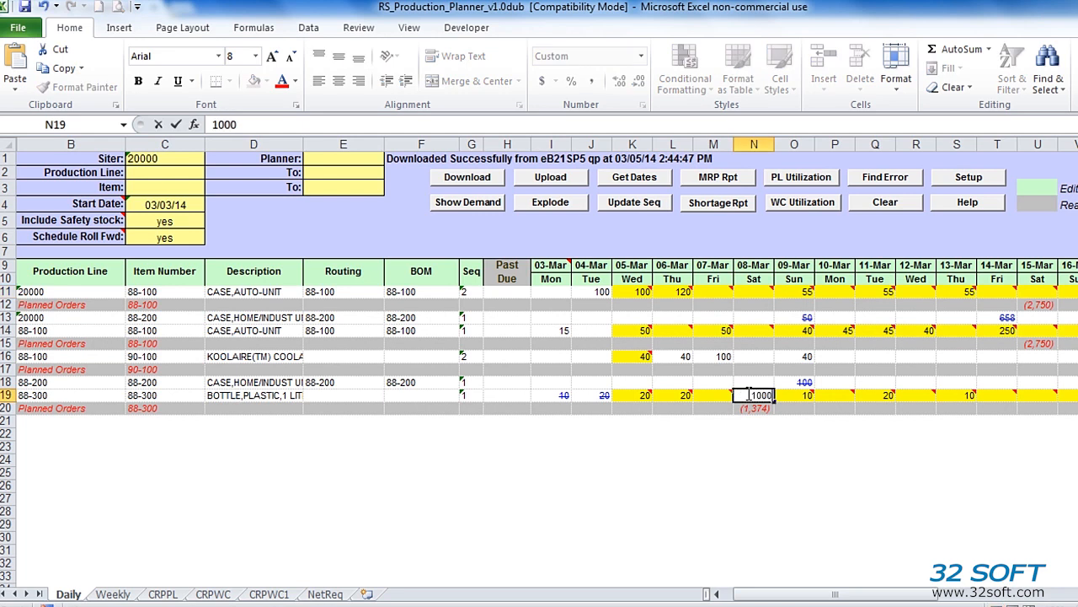
key("Return")
left_click(1033, 292)
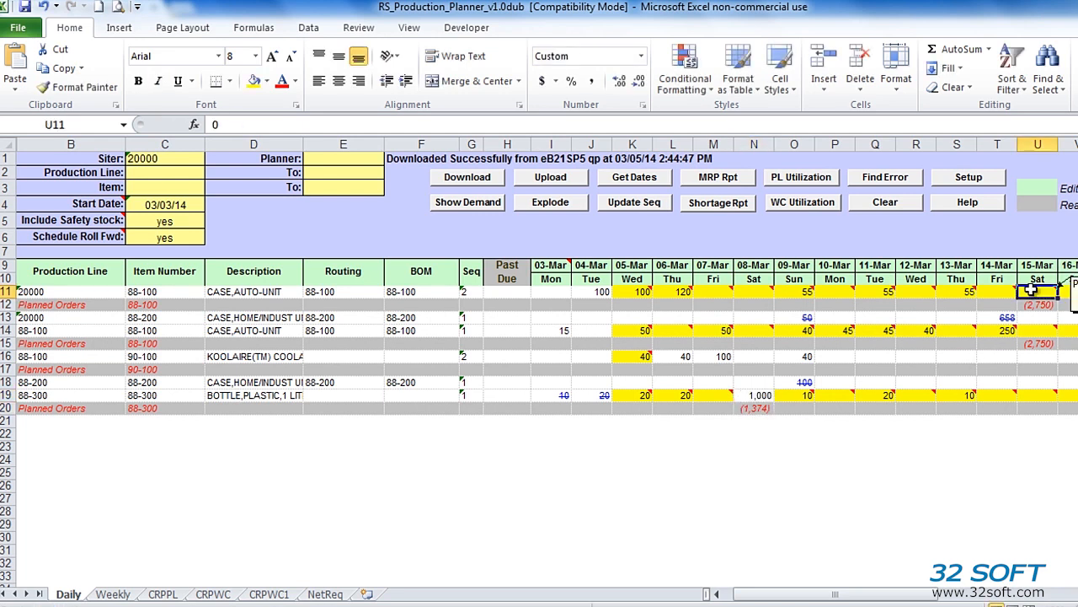
type("2,0")
type("000")
key("Return")
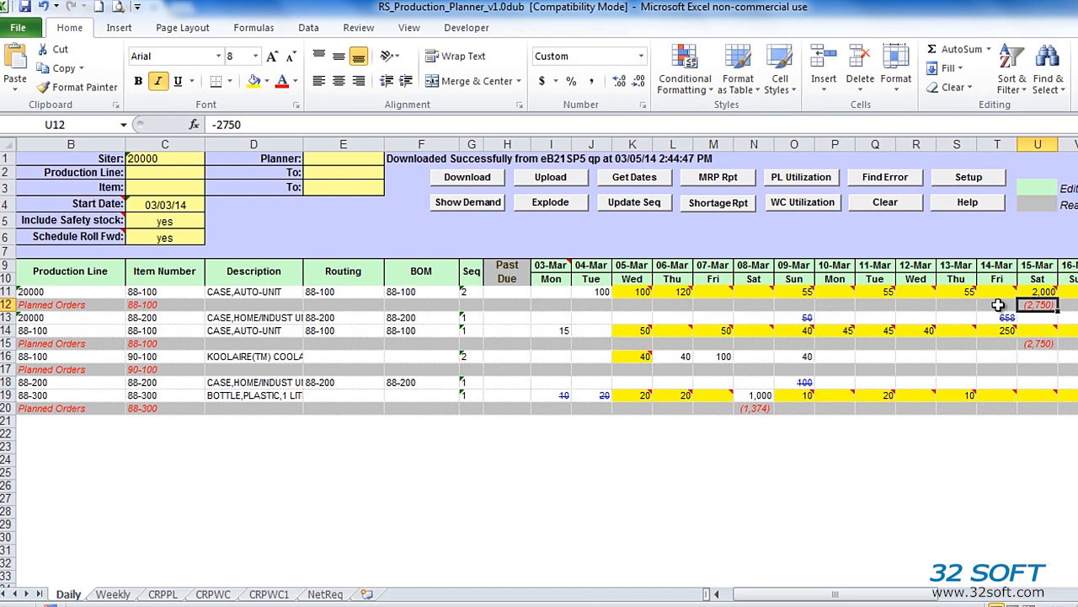
left_click(549, 179)
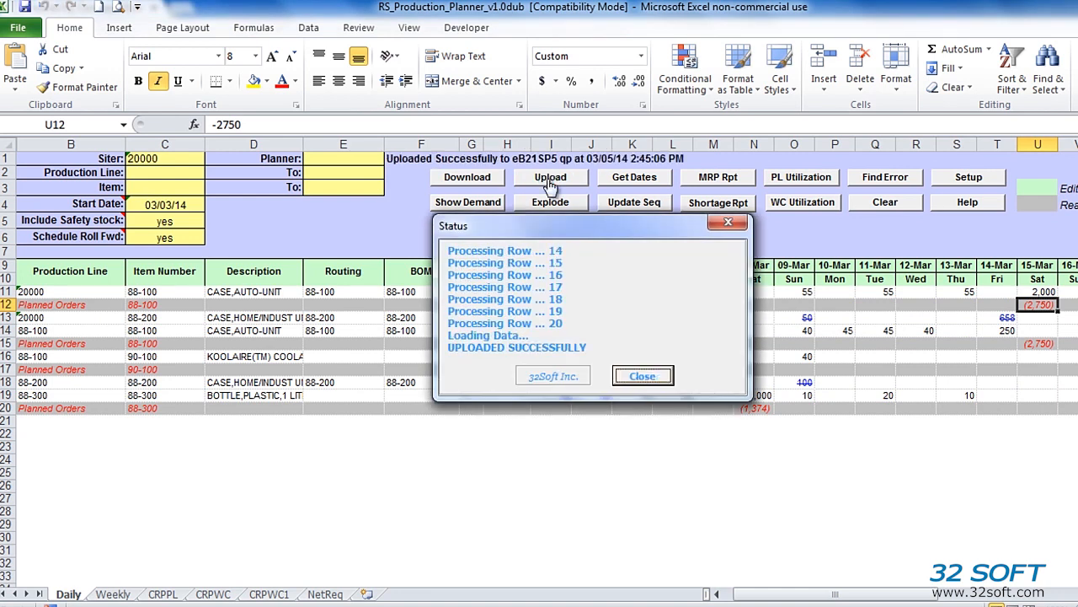
left_click(645, 376)
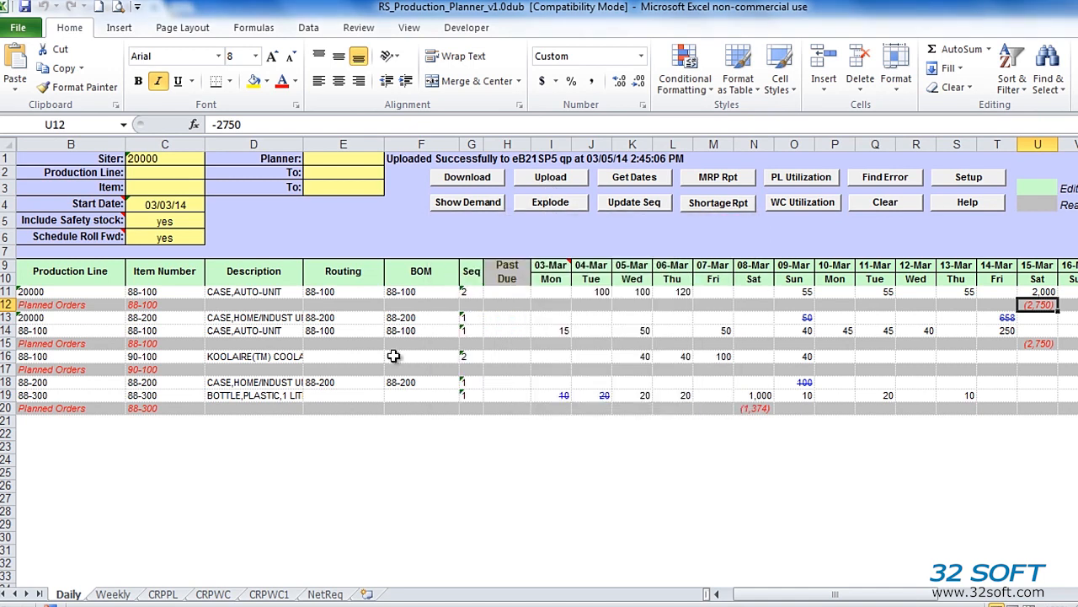
- Change item C11 to 88-100a and routing E18 to 88-2001, then retry the upload
left_click(177, 307)
double_click(174, 294)
type("a")
key("Return")
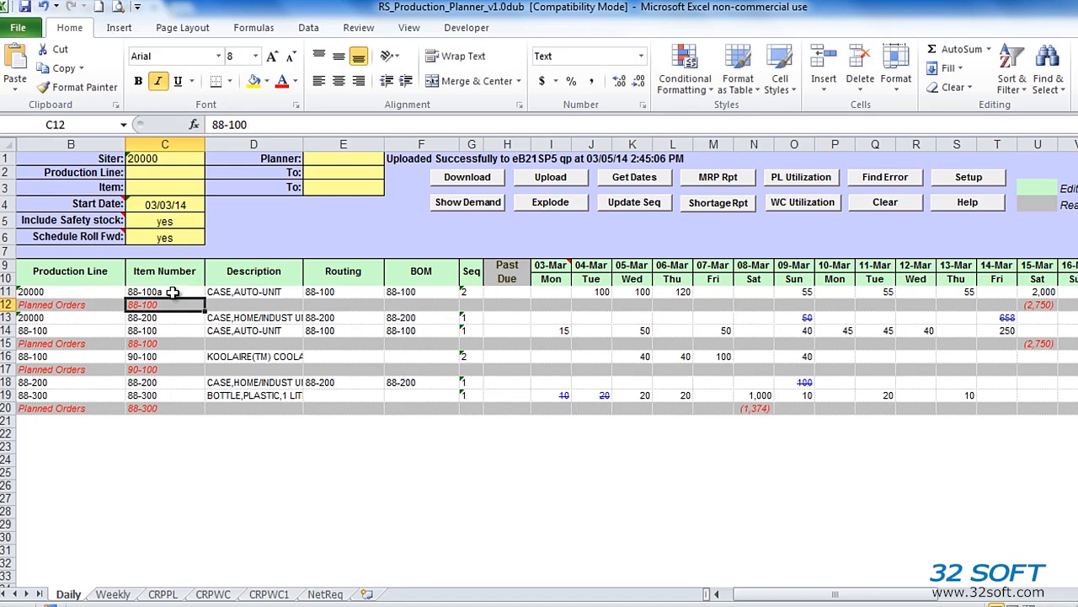
left_click(355, 382)
double_click(355, 382)
type("1")
key("Return")
left_click(550, 177)
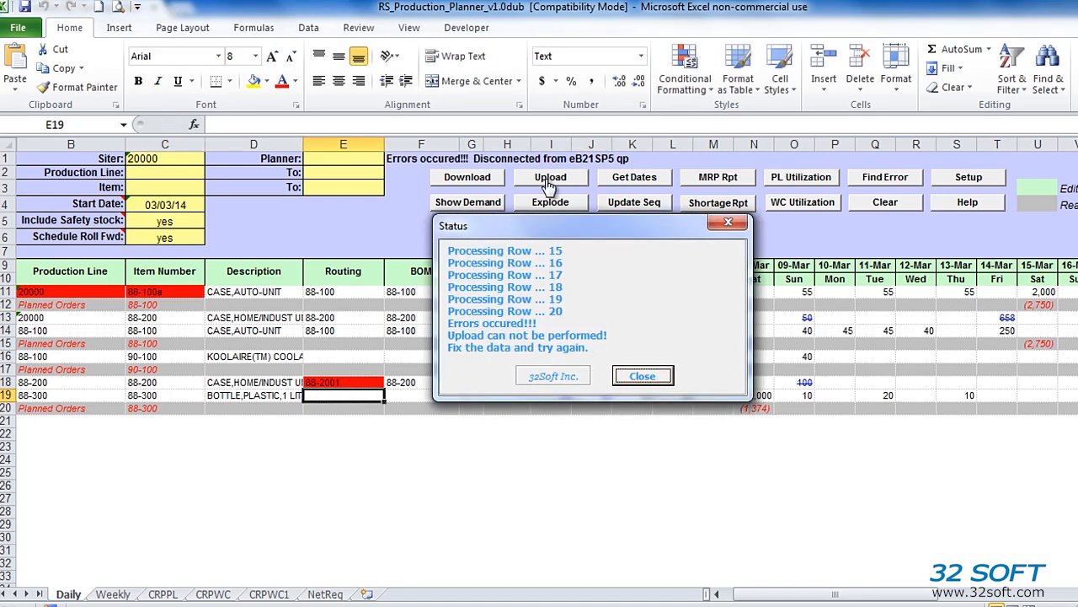
- Dismiss the upload error report and restore C11 to 88-100 and E18's routing to 88-200
left_click(648, 376)
mouse_move(352, 382)
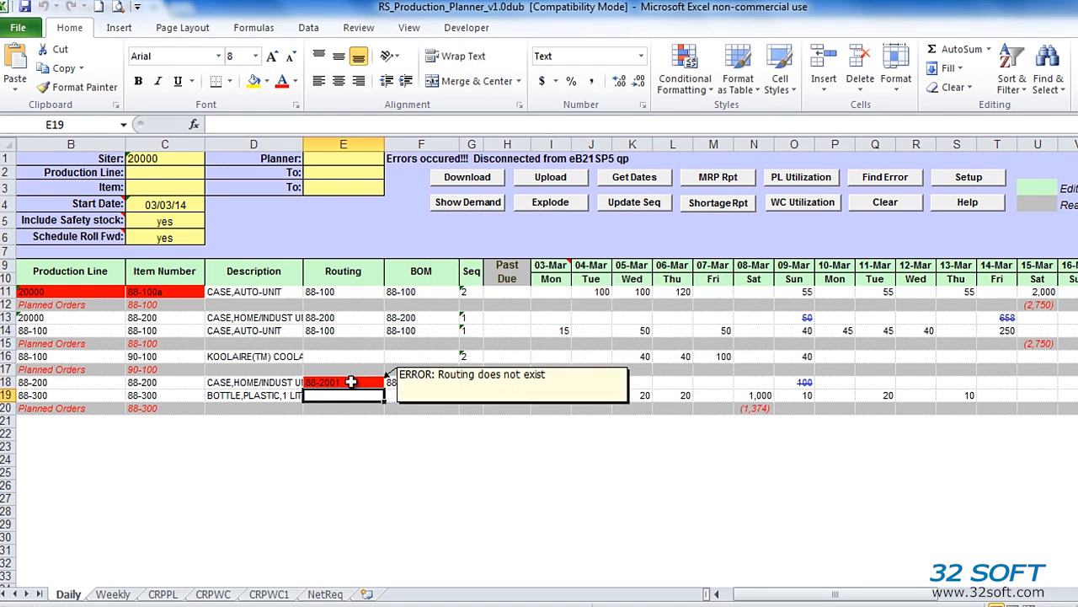
double_click(160, 292)
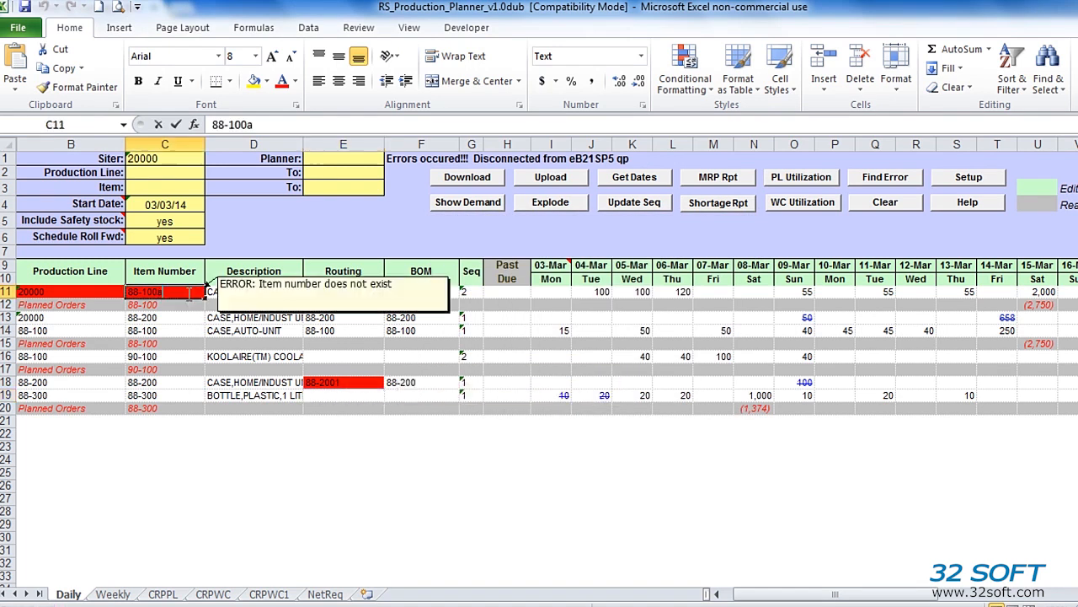
left_click(354, 381)
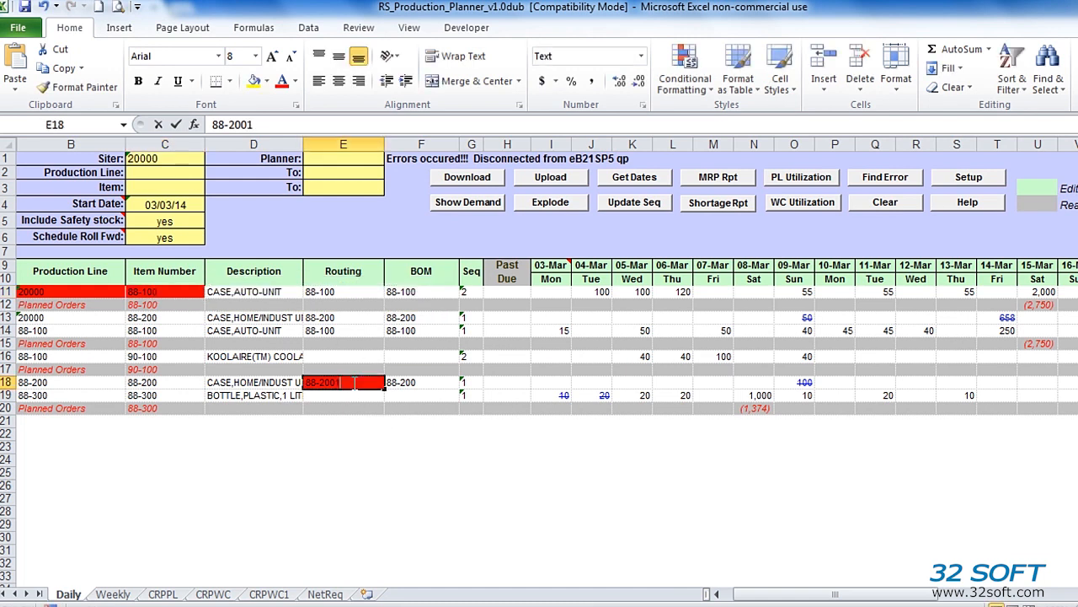
mouse_move(354, 382)
left_click(362, 432)
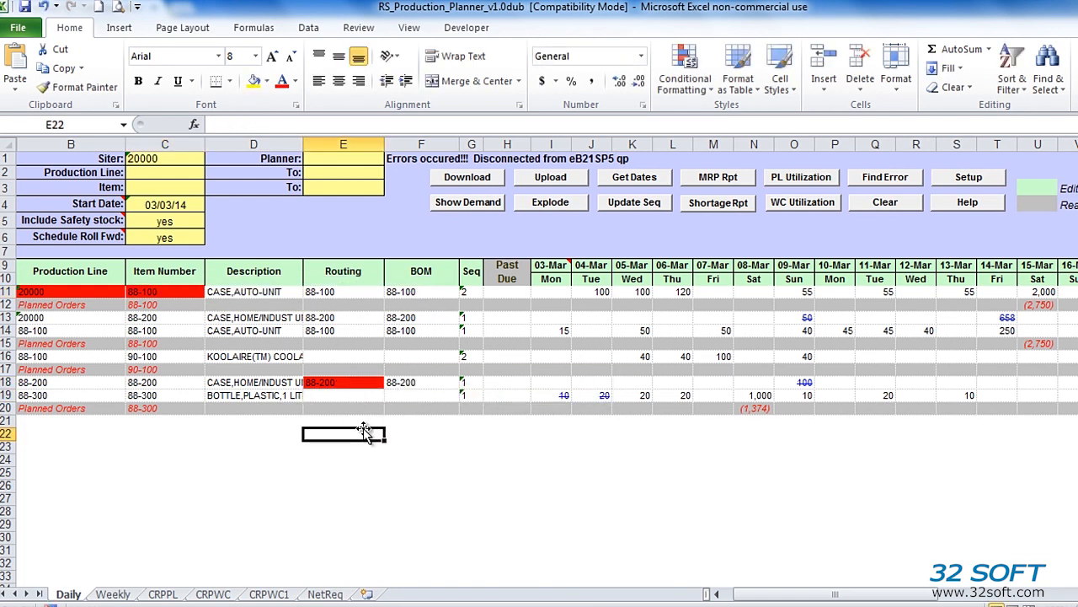
- Upload the corrected schedule to eB21SP5 and close the Uploaded Successfully report
left_click(549, 177)
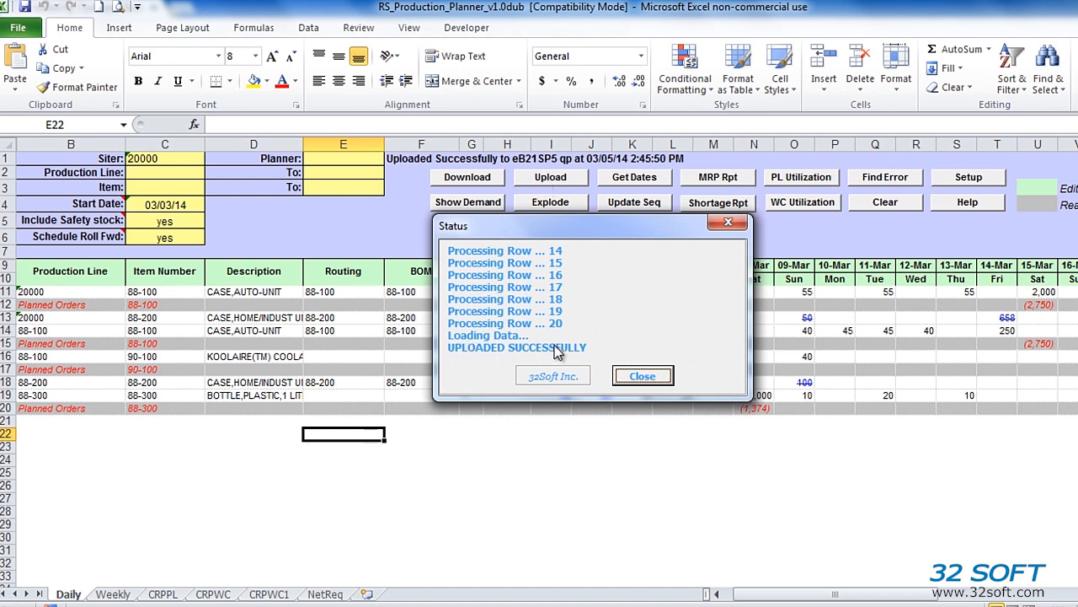
left_click(642, 378)
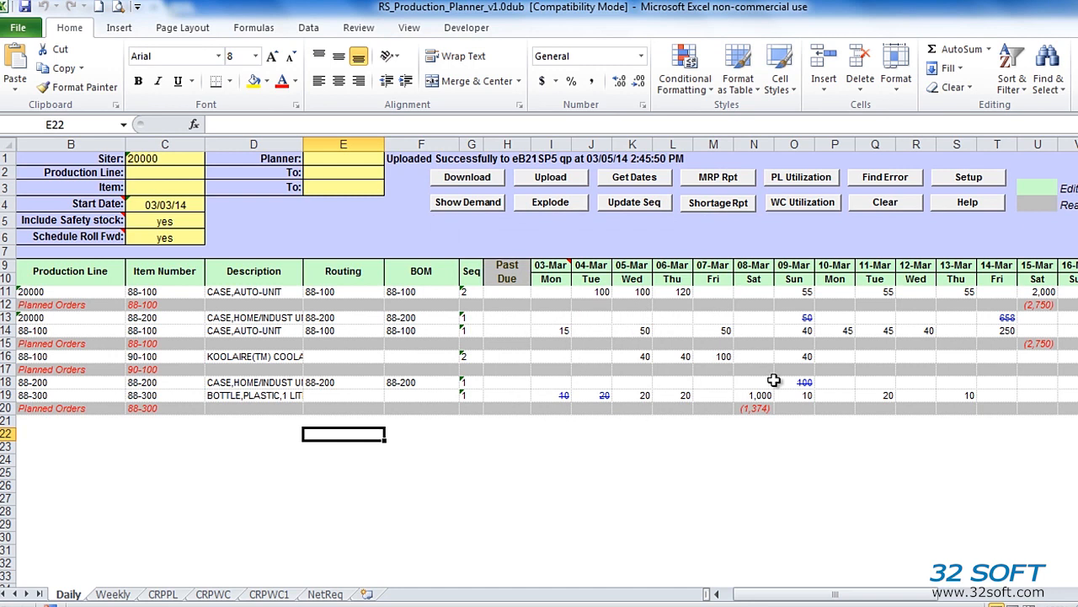
- Redownload the schedule and check item 90-100: 100 on 07-Mar, 40 on 05-Mar
left_click(469, 179)
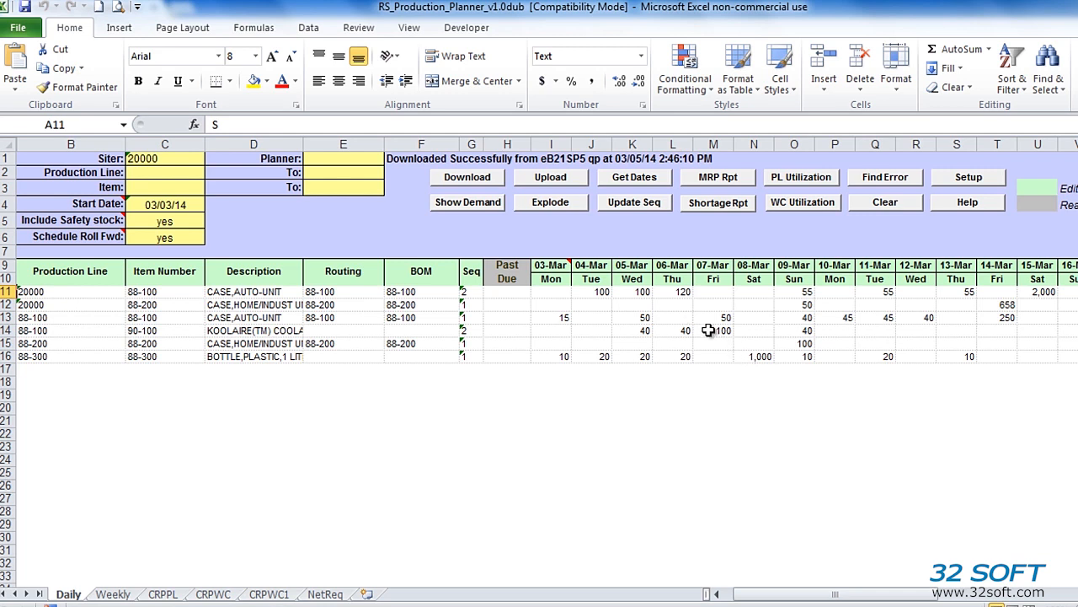
left_click(716, 332)
left_click(644, 331)
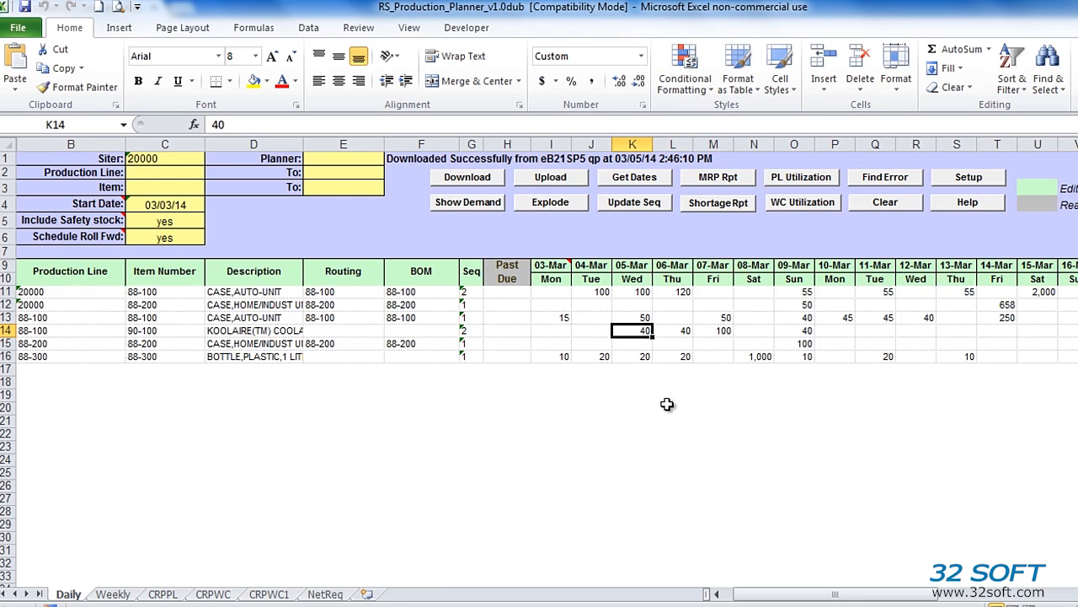
- Review the 06–08 Mar headers, download the weekly buckets starting 24-Mar, and return to Daily
left_click(118, 595)
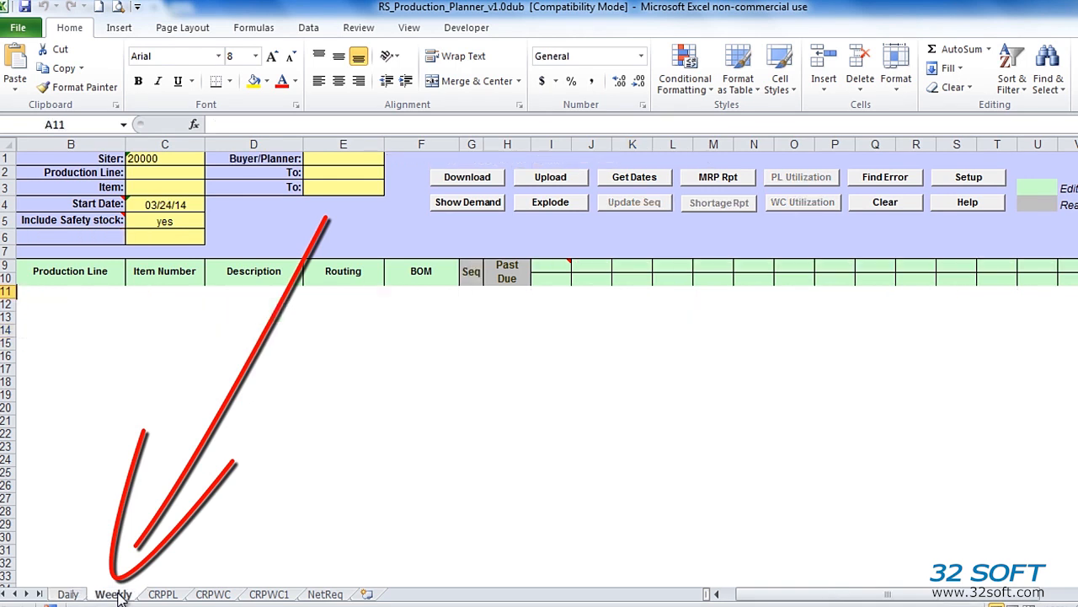
left_click(64, 595)
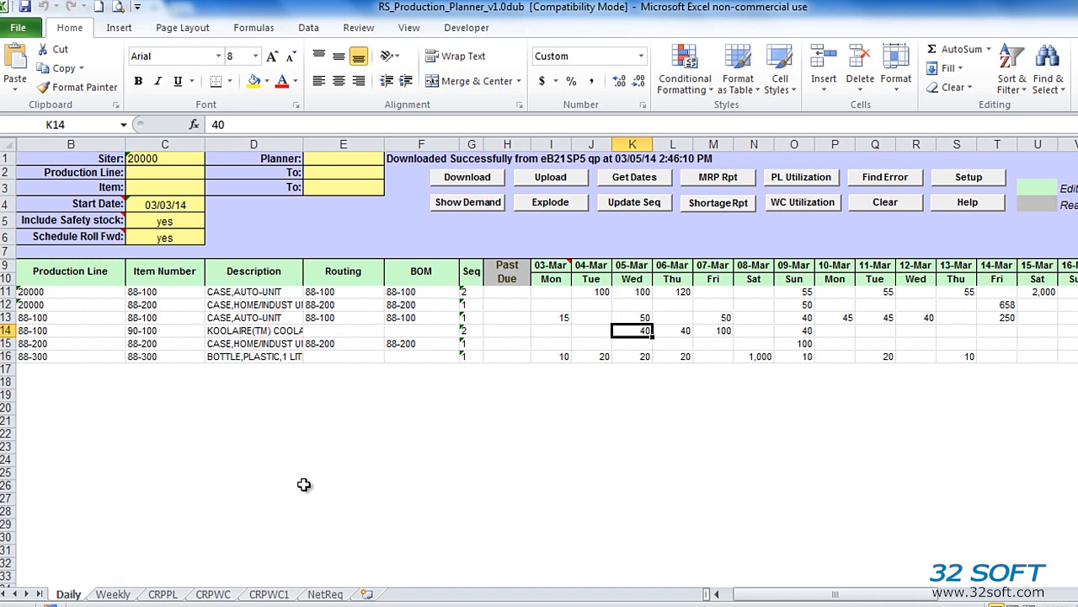
left_click(672, 265)
left_click(721, 268)
left_click(749, 268)
left_click(476, 178)
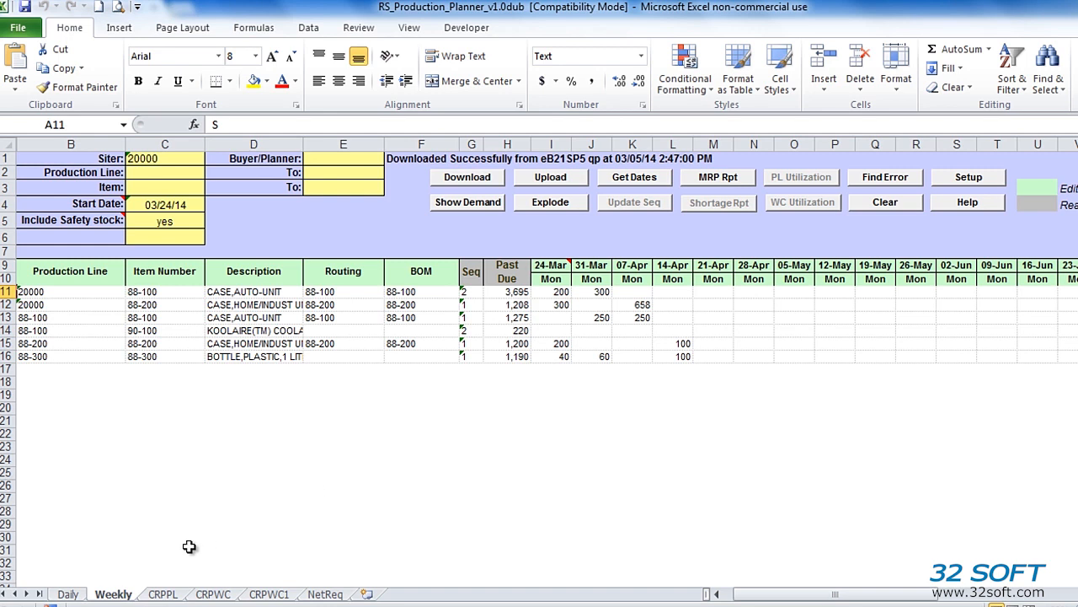
left_click(72, 593)
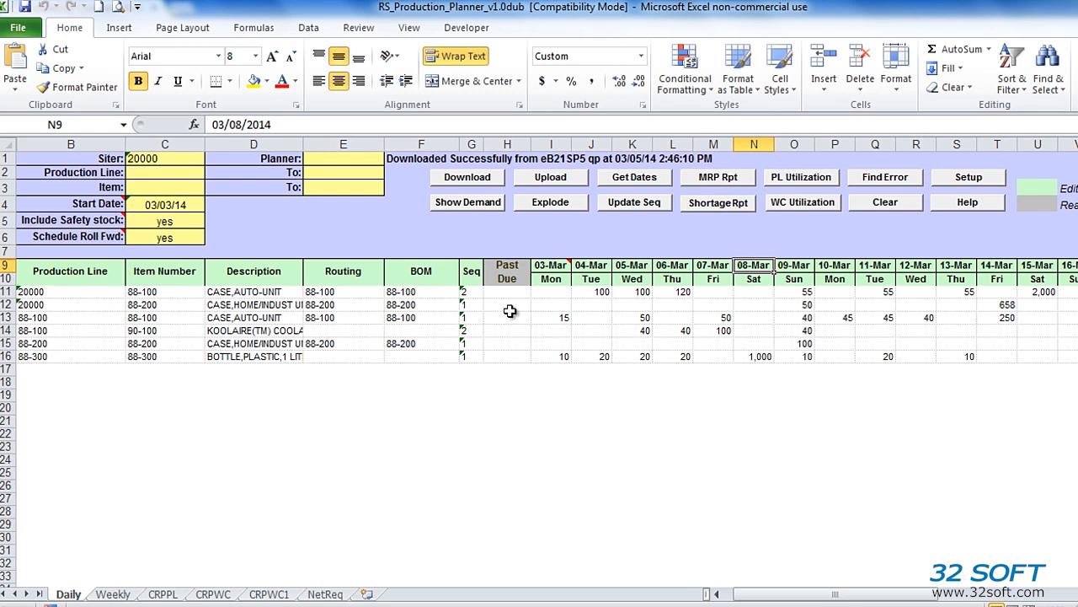
left_click(561, 204)
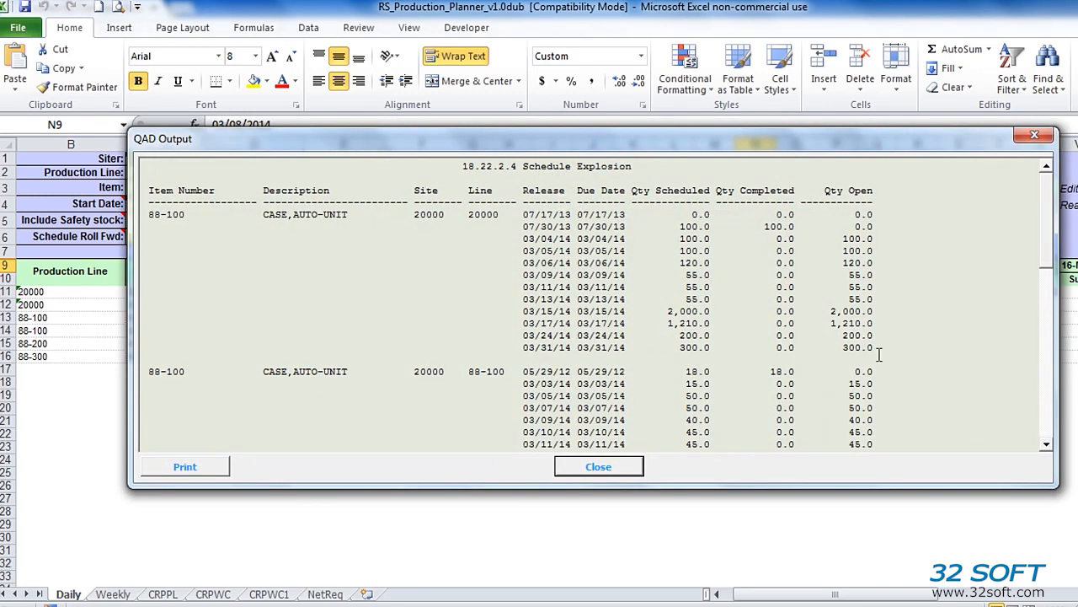
left_click(594, 469)
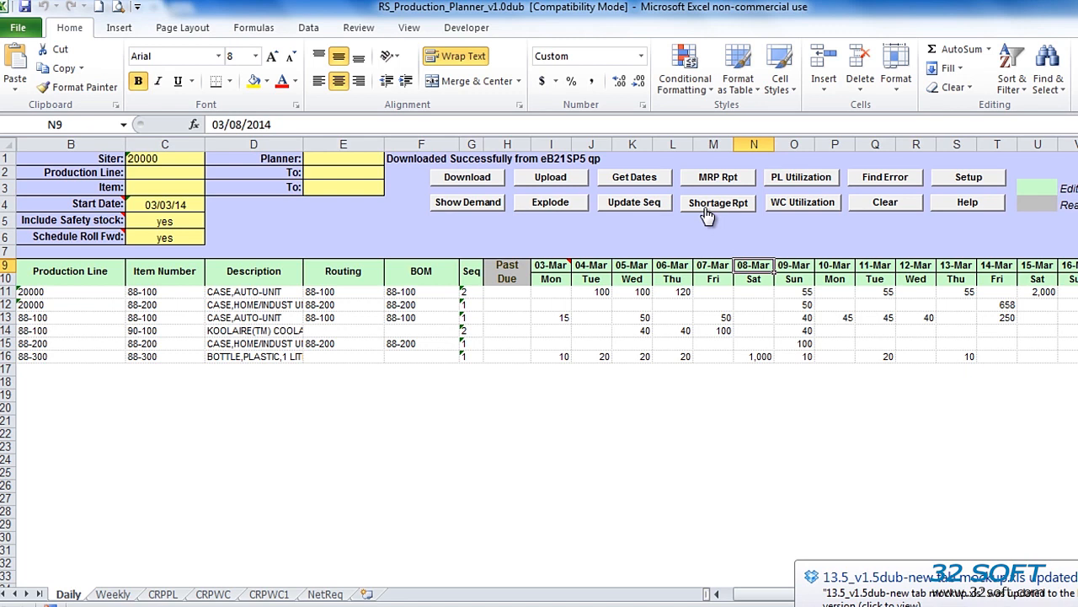
- Schedule 1,000 of 88-100 on 07-Mar in M11 and generate the Component Shortage Report
left_click(716, 291)
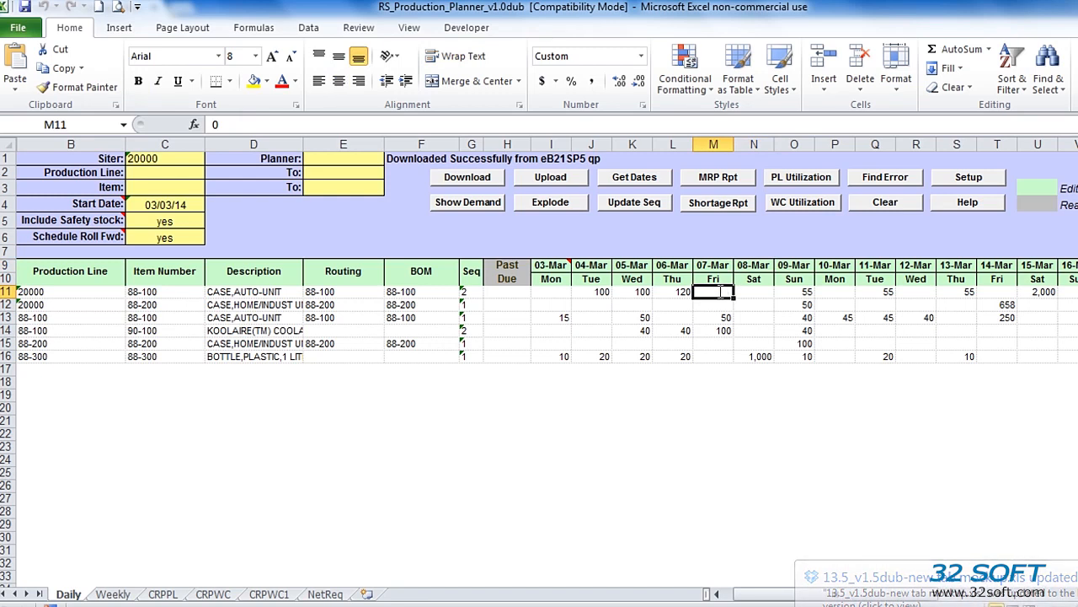
type("1000")
key("Return")
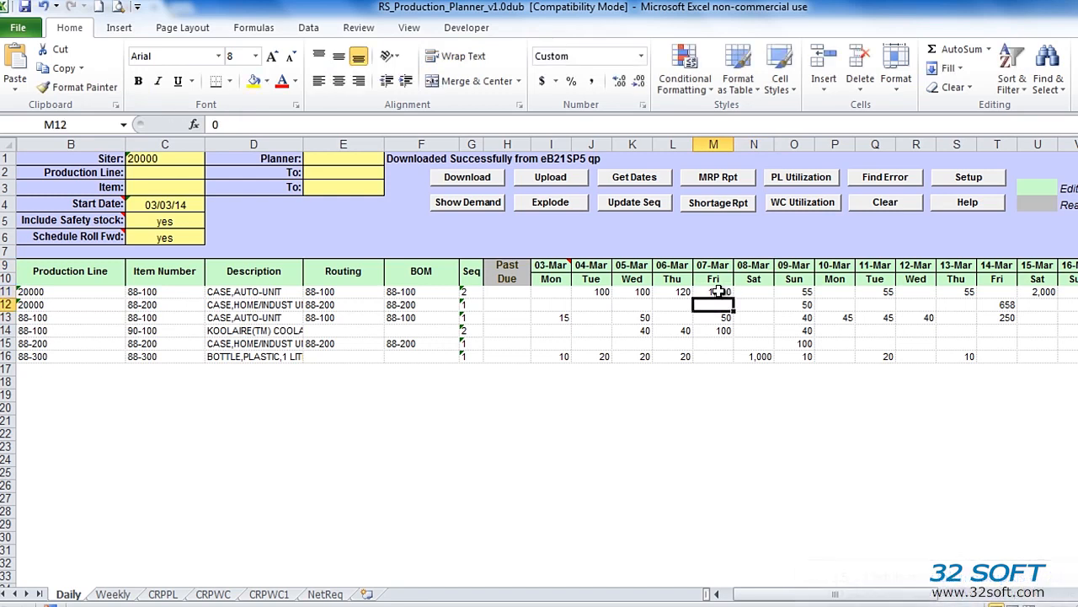
left_click(733, 206)
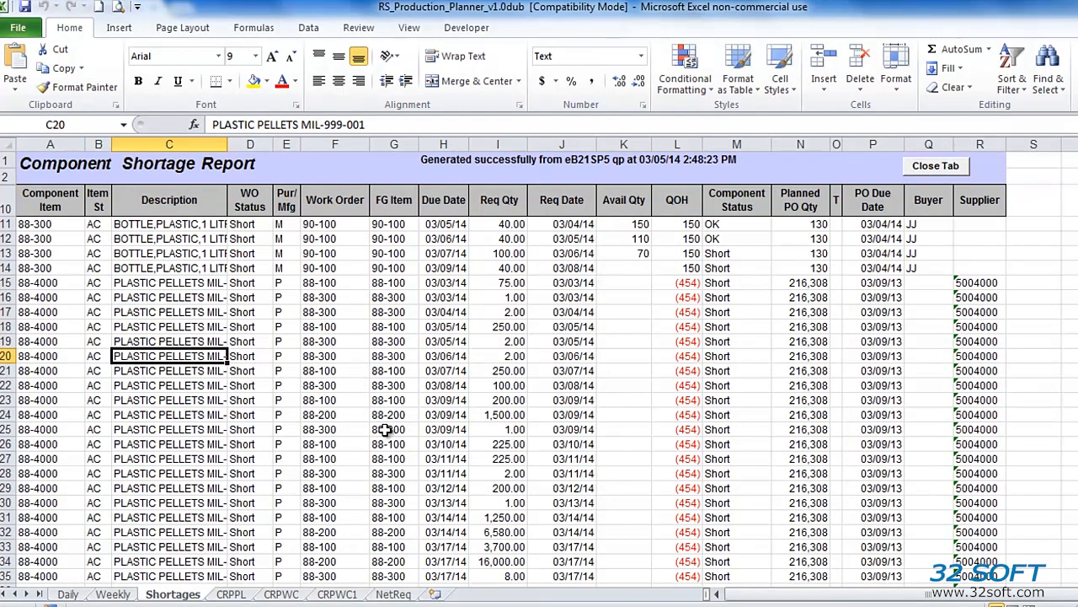
left_click(566, 203)
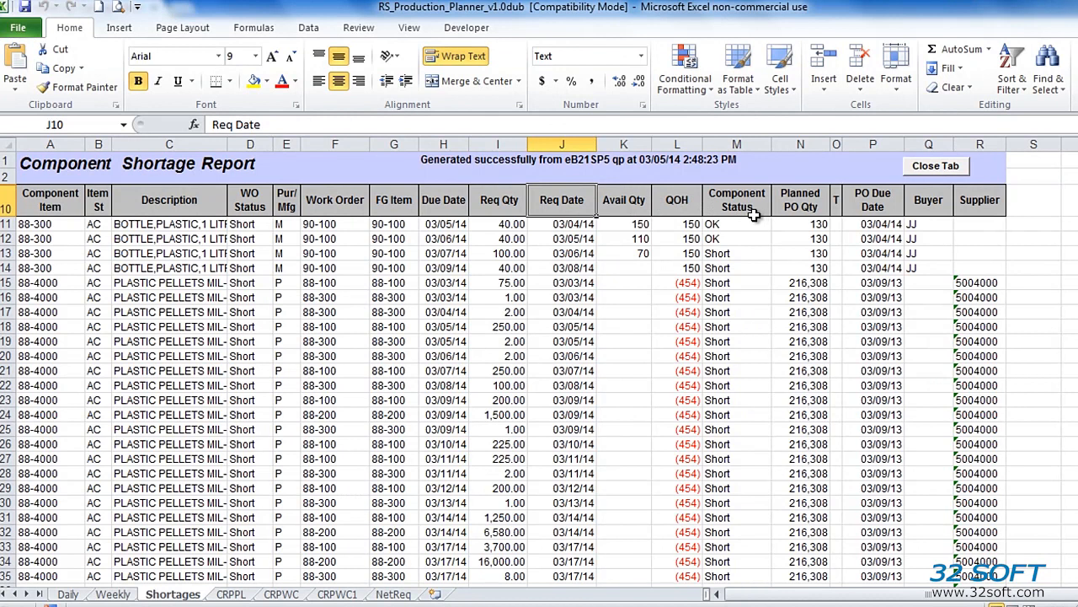
left_click(800, 206)
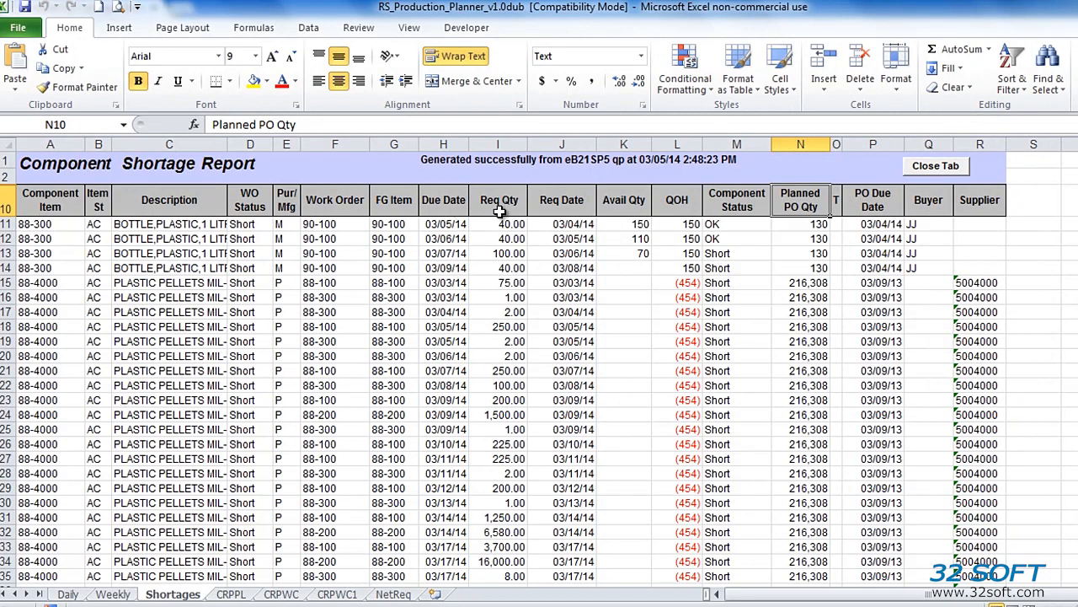
left_click_drag(568, 225, 570, 291)
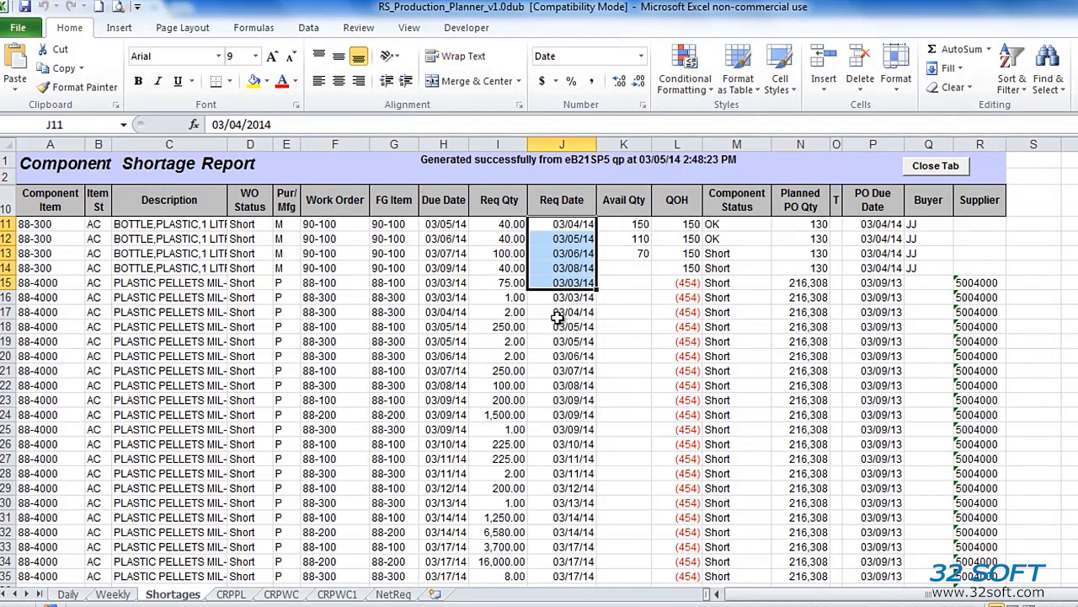
left_click(558, 314)
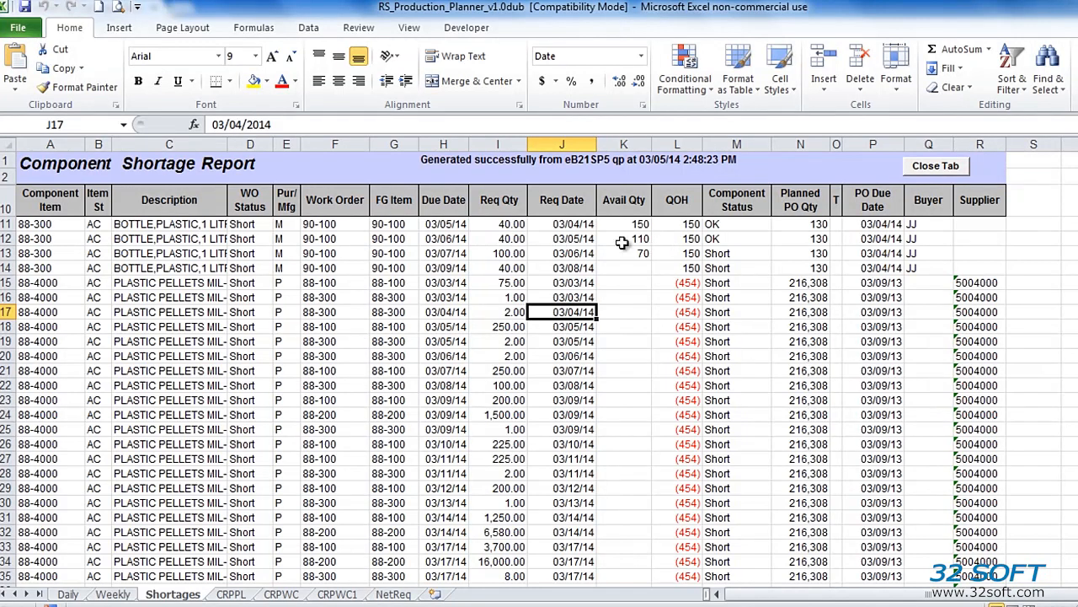
left_click(809, 241)
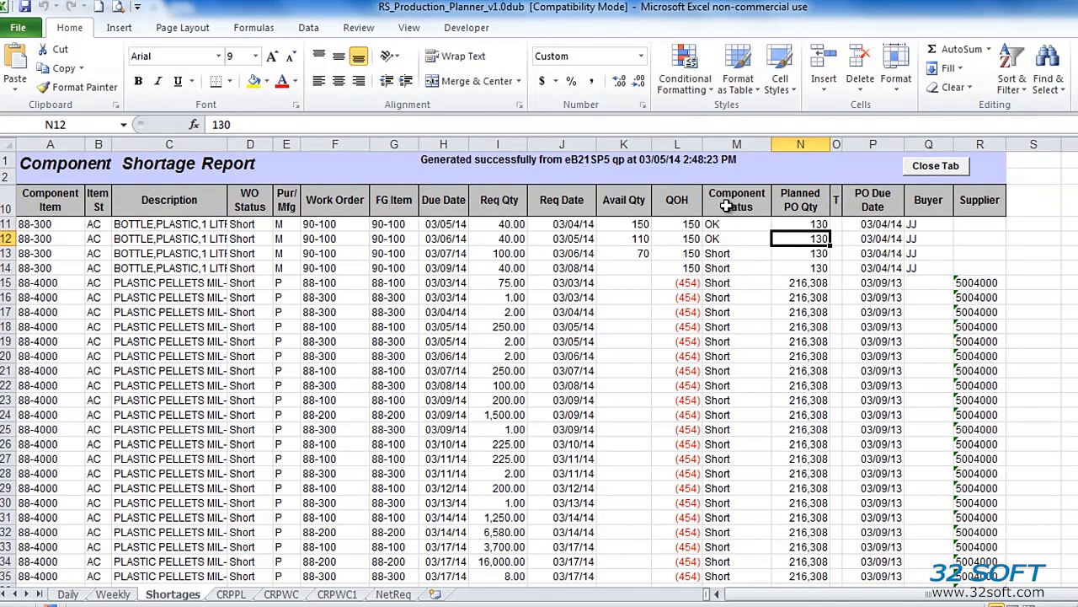
left_click_drag(726, 206, 744, 396)
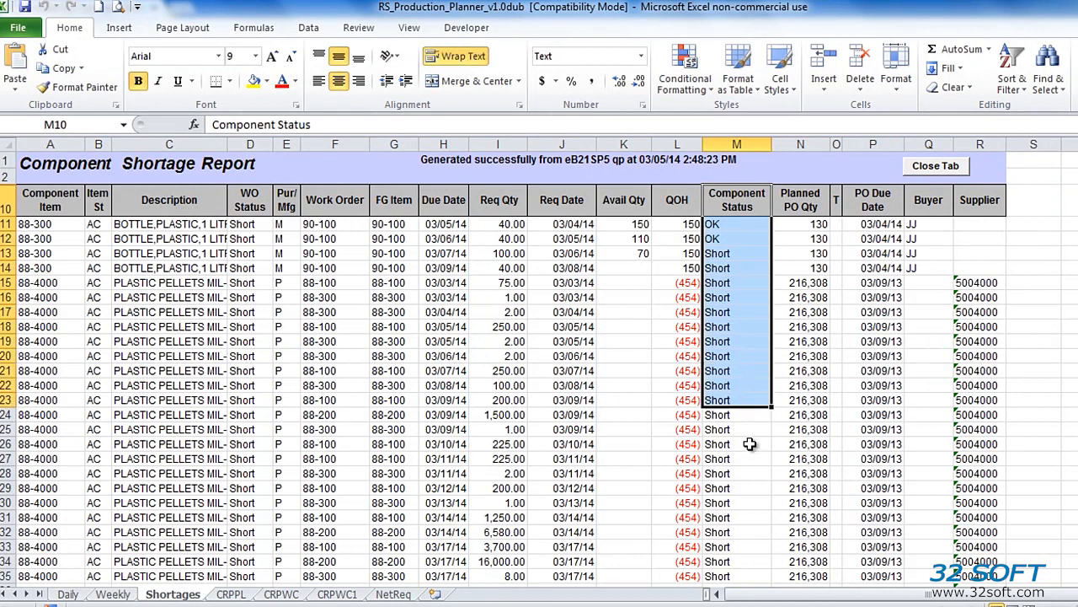
left_click(752, 444)
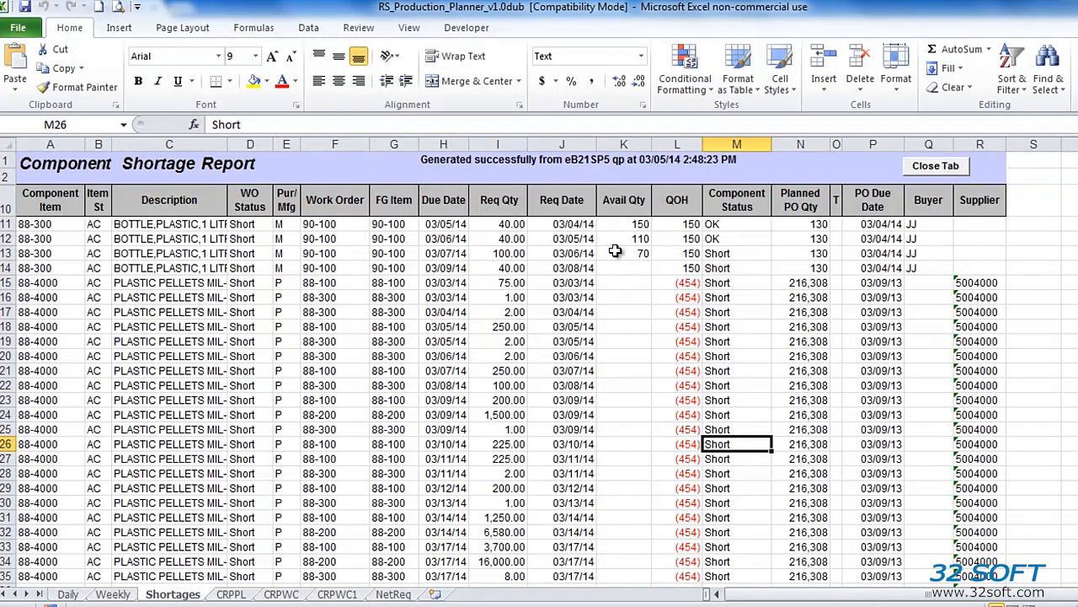
left_click(724, 226)
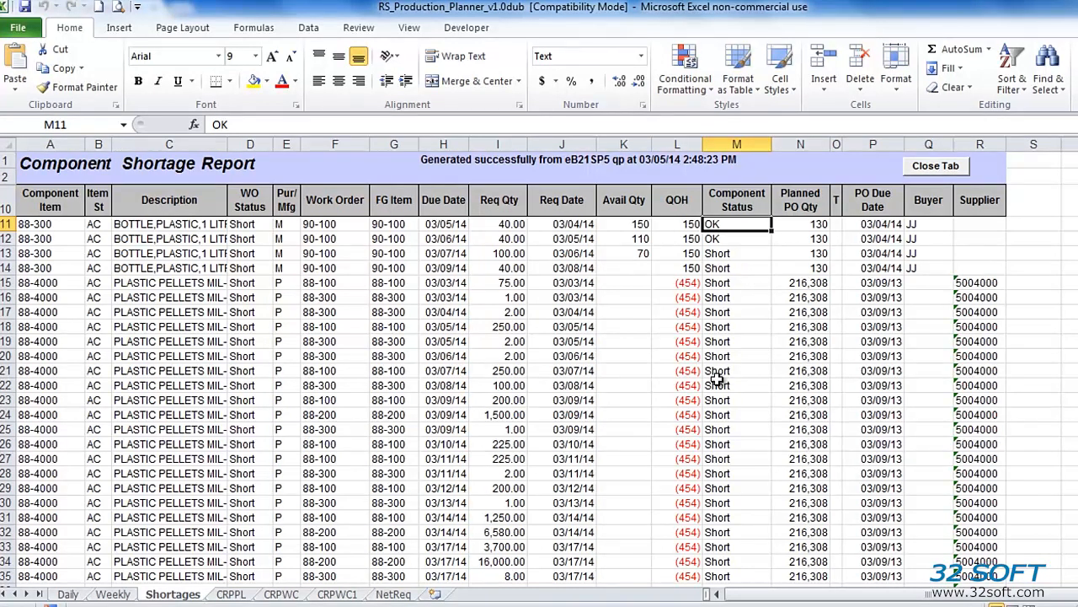
left_click(738, 354)
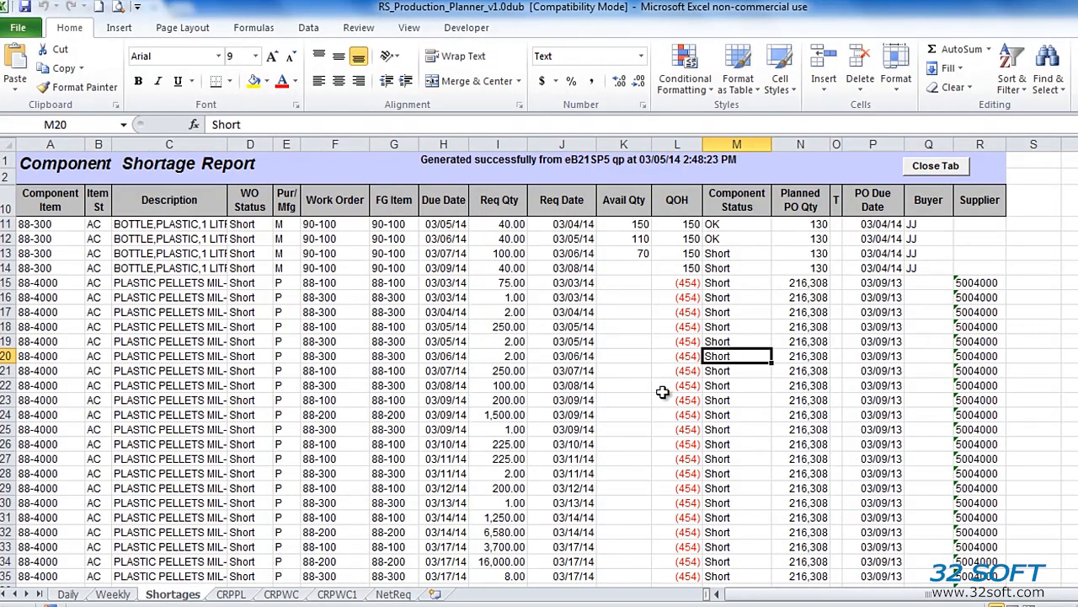